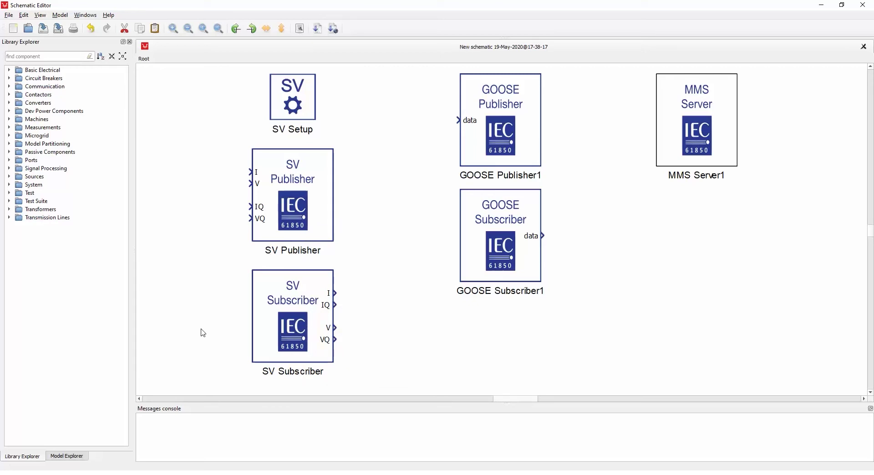
# - In SV Setup's properties, pick the HIL device ID and try a 60 Hz signal frequency
pyautogui.doubleClick(284, 107)
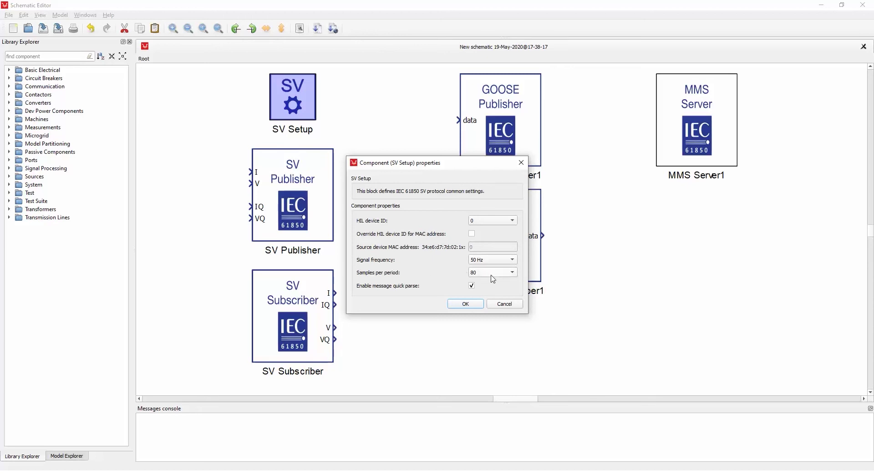
pyautogui.click(490, 225)
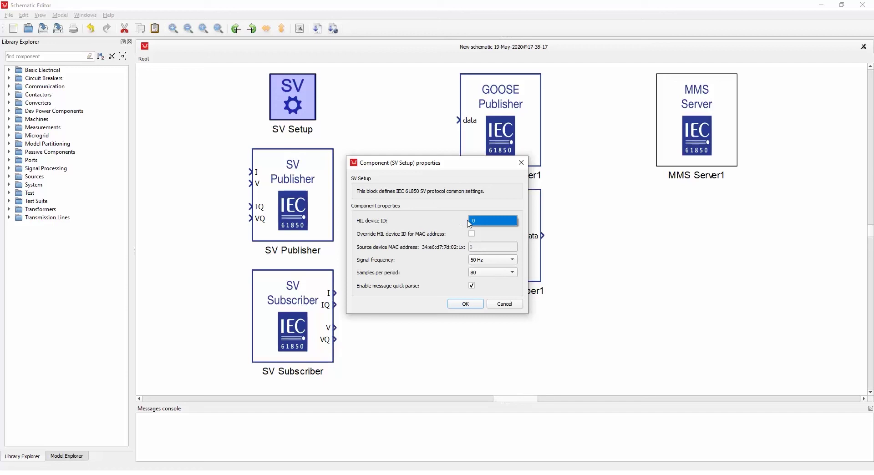
pyautogui.click(486, 260)
pyautogui.click(486, 269)
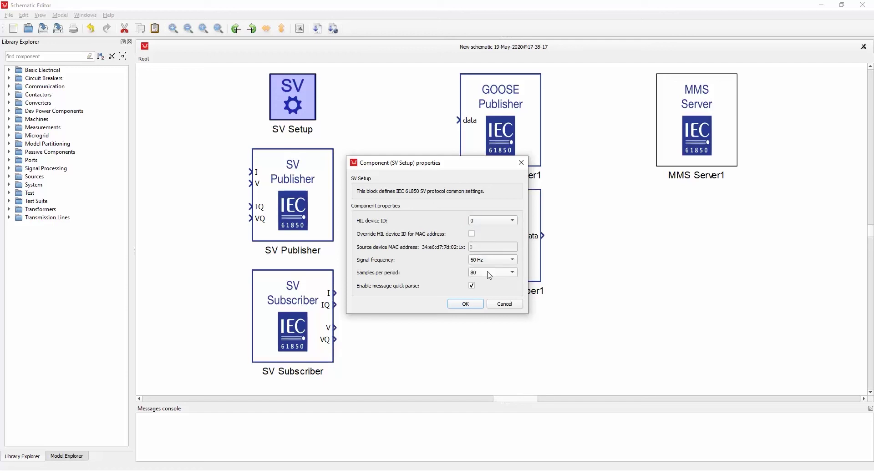
pyautogui.click(489, 276)
# - Try 25 Hz and 256 samples per period, discard the changes, and select SV Publisher
pyautogui.click(477, 261)
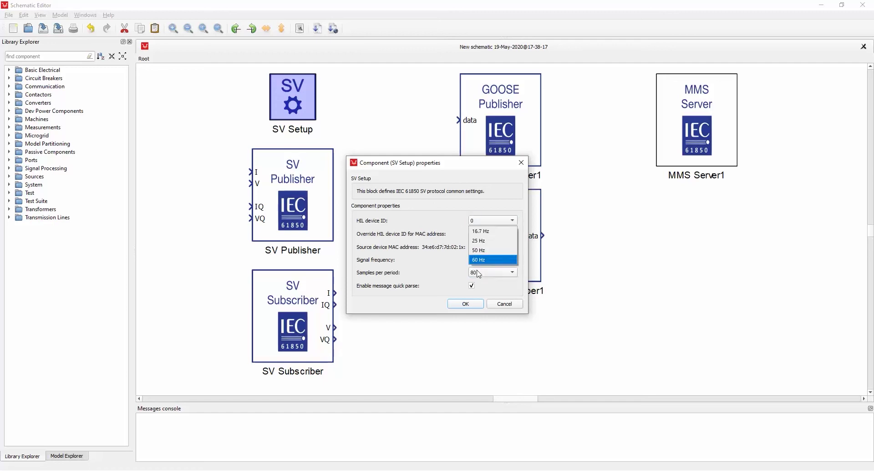
pyautogui.click(486, 242)
pyautogui.click(488, 273)
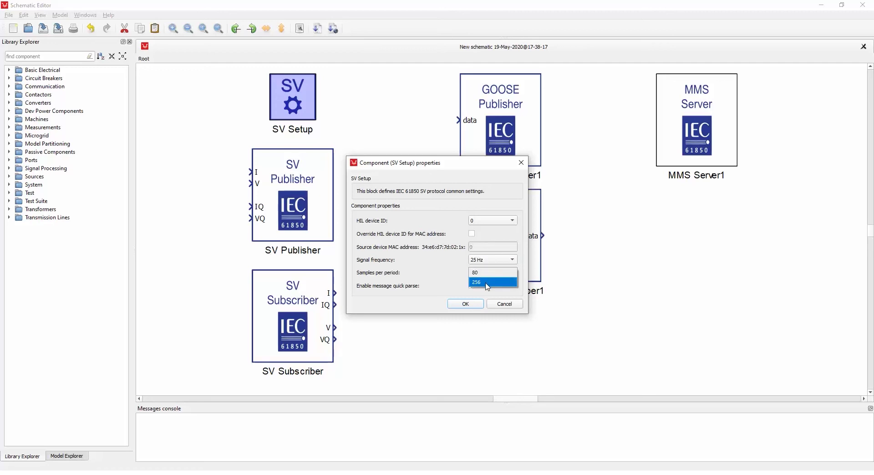
pyautogui.click(487, 286)
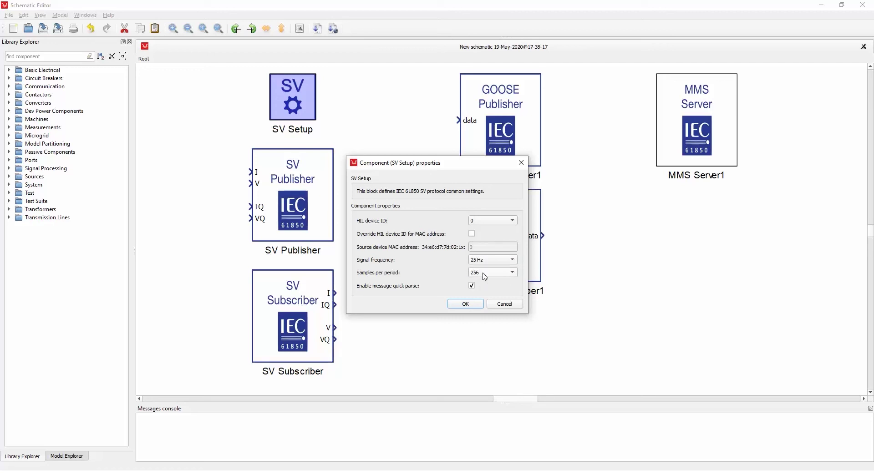
pyautogui.click(501, 303)
pyautogui.click(295, 203)
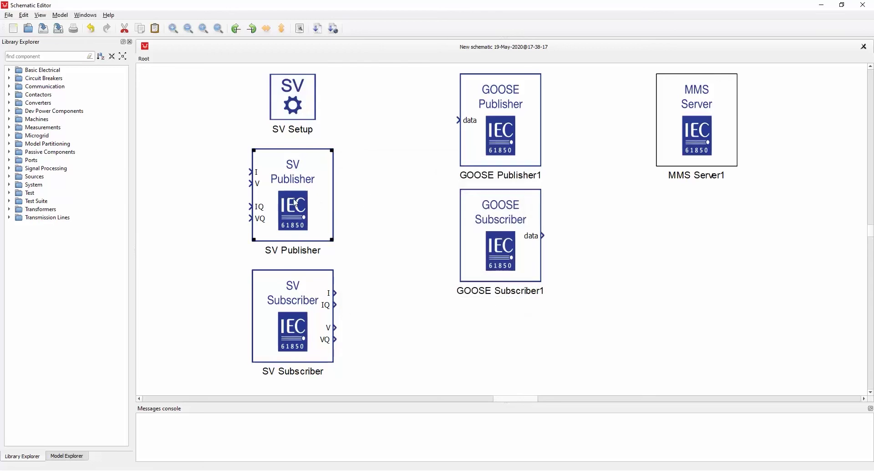
# - Review SV Publisher's ASDU and Signal Quality settings, setting current signal quality to Fixed
pyautogui.doubleClick(294, 203)
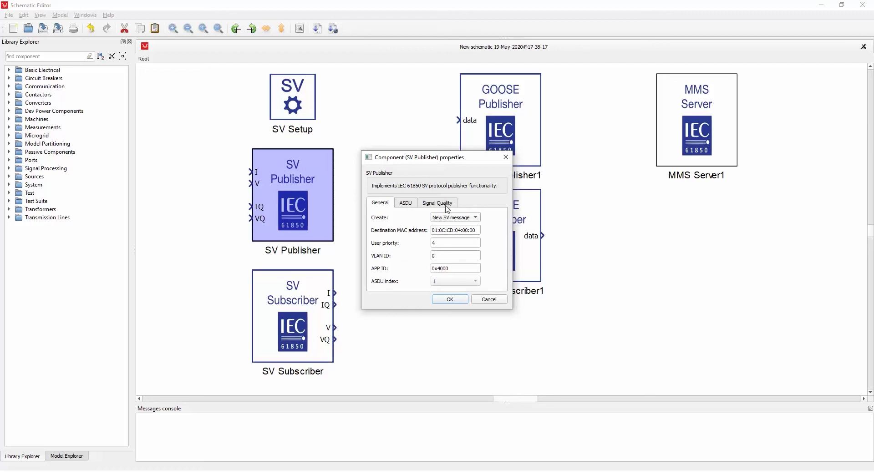
pyautogui.click(405, 204)
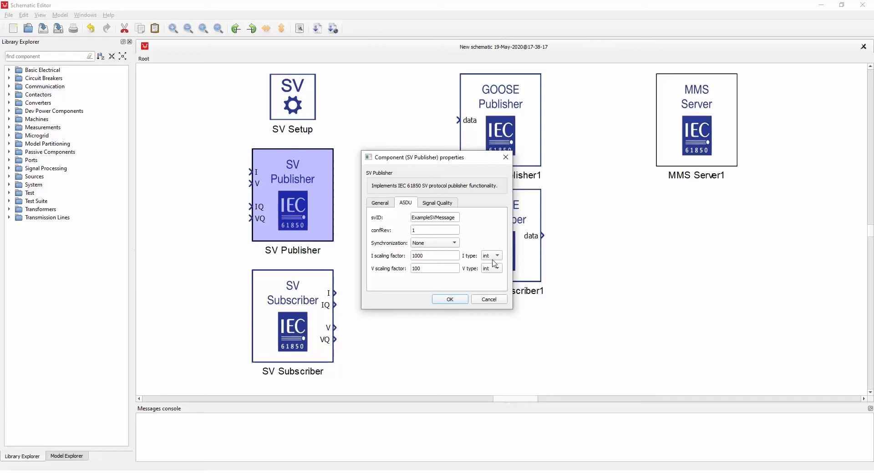
pyautogui.click(437, 205)
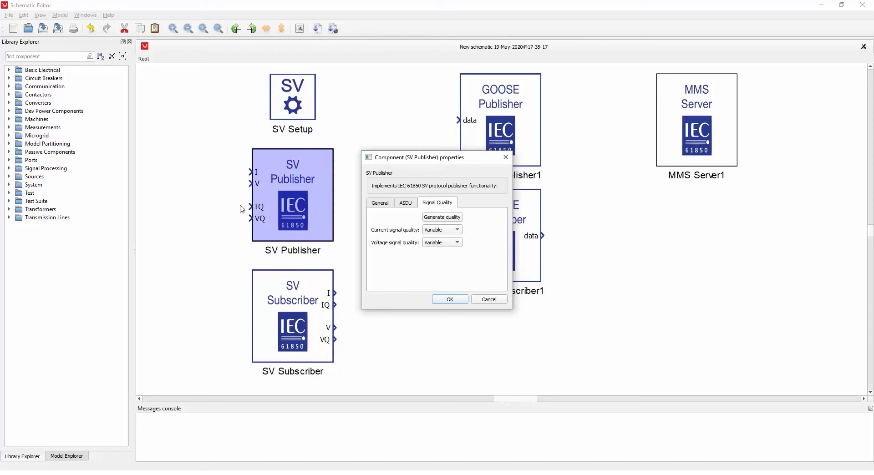
pyautogui.click(435, 229)
pyautogui.click(440, 223)
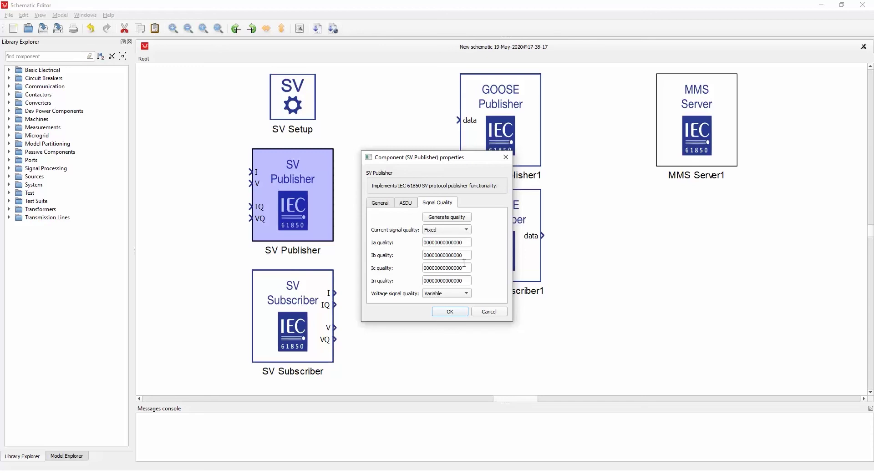
# - Inspect the quality generation table, cancel the properties, and select SV Subscriber
pyautogui.click(457, 217)
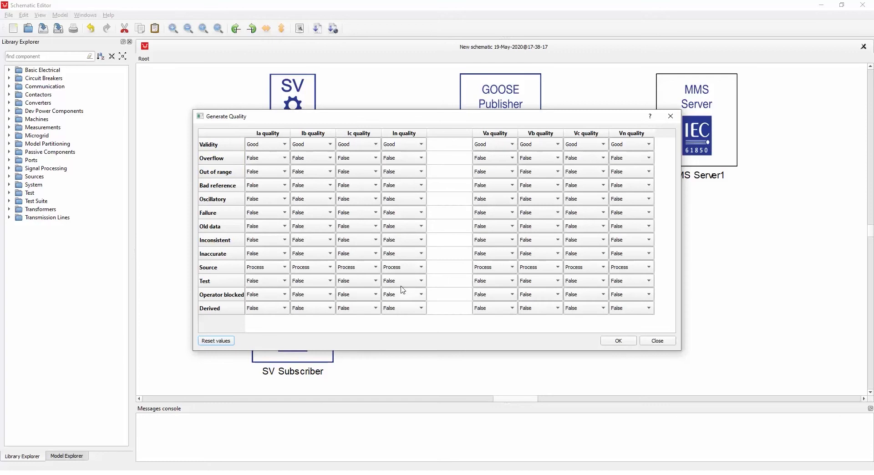
pyautogui.click(368, 185)
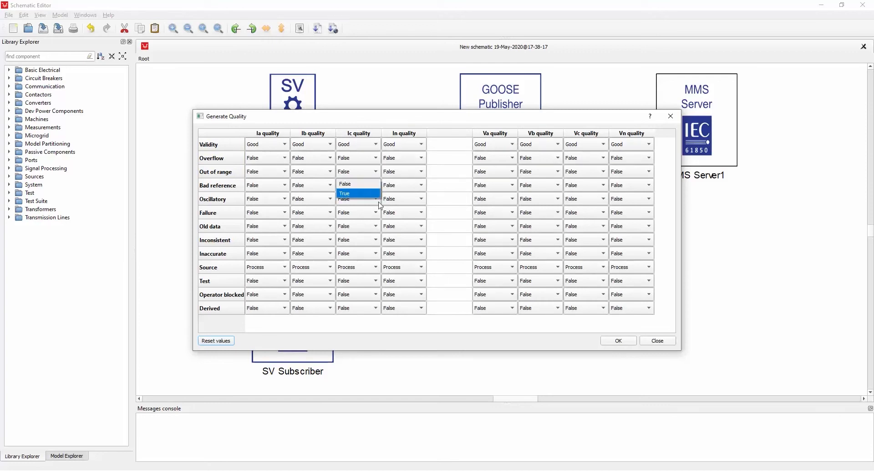
pyautogui.click(535, 333)
pyautogui.click(657, 342)
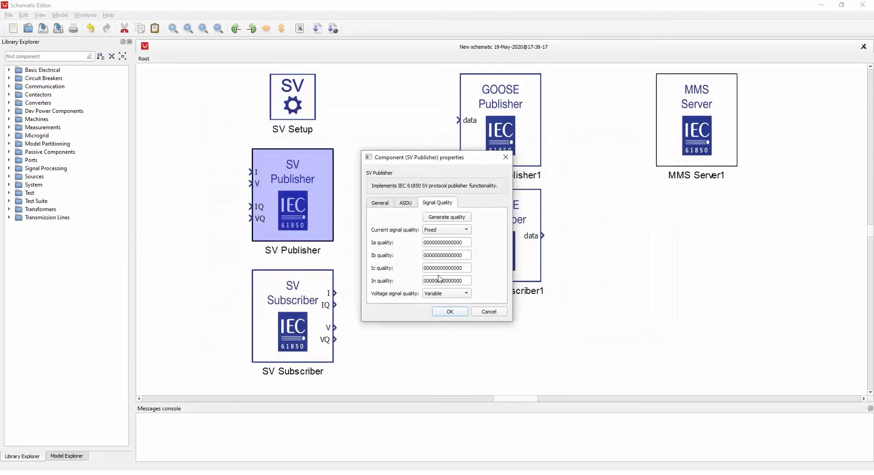
pyautogui.click(488, 311)
pyautogui.click(365, 251)
pyautogui.click(309, 322)
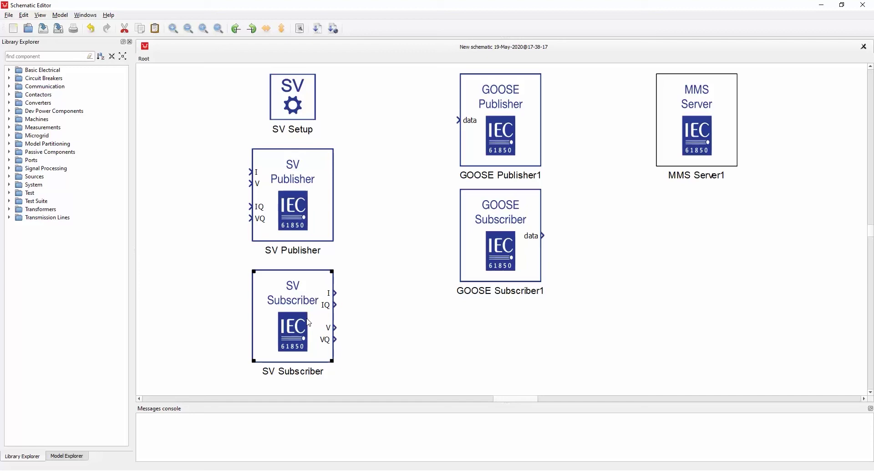
pyautogui.doubleClick(297, 309)
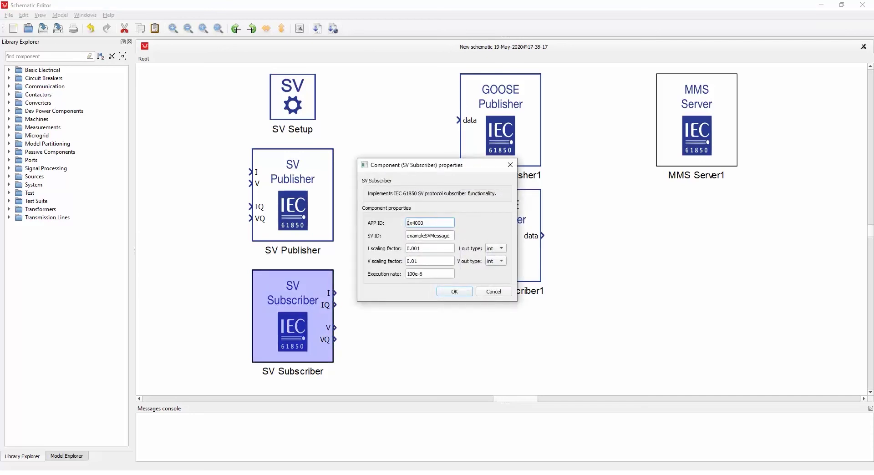
pyautogui.click(453, 236)
pyautogui.click(427, 250)
pyautogui.click(494, 291)
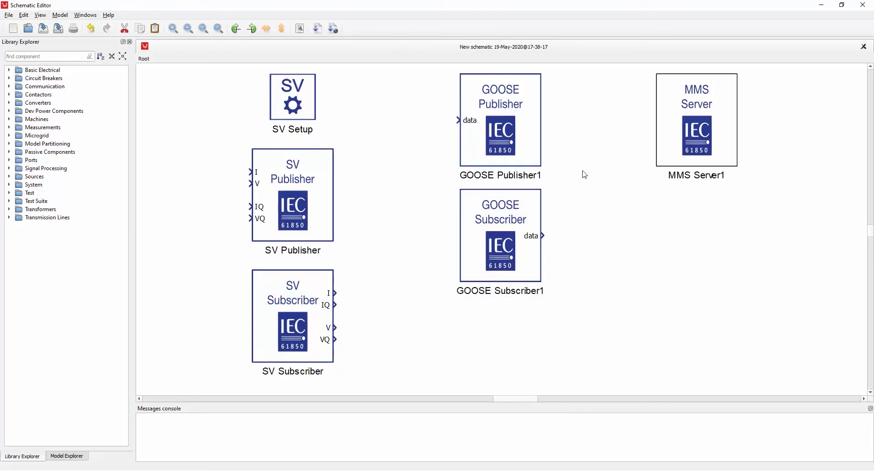
# - Load typhoon_2servers.scd from the file history as GOOSE Publisher1's configuration file
pyautogui.doubleClick(525, 126)
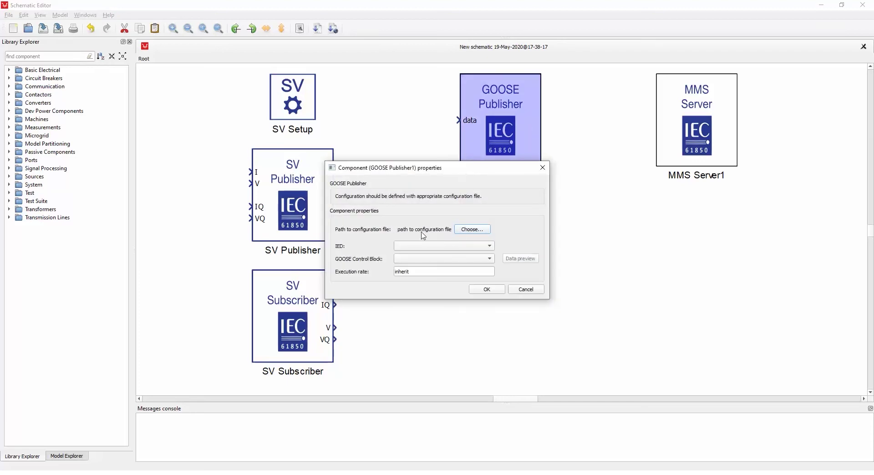
pyautogui.click(472, 229)
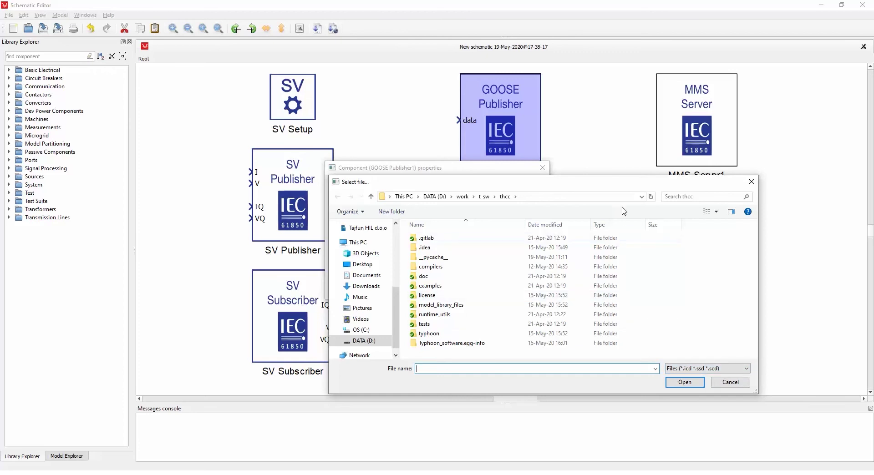
pyautogui.moveTo(620, 186); pyautogui.dragTo(578, 140)
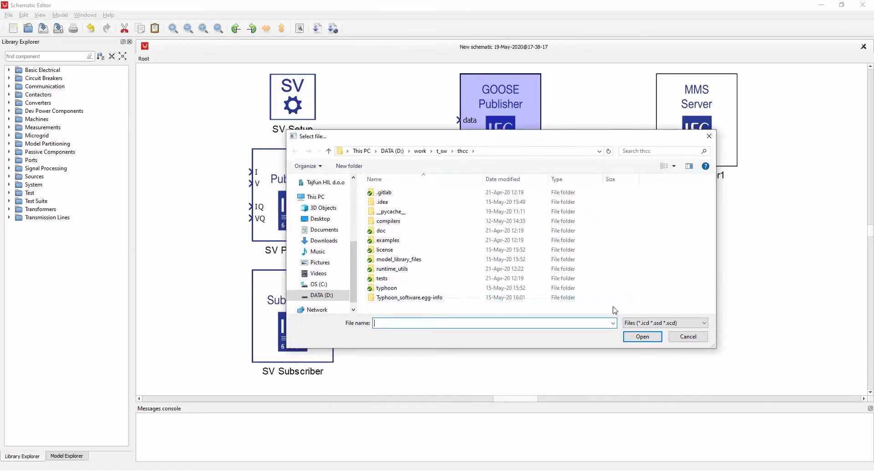
pyautogui.click(613, 323)
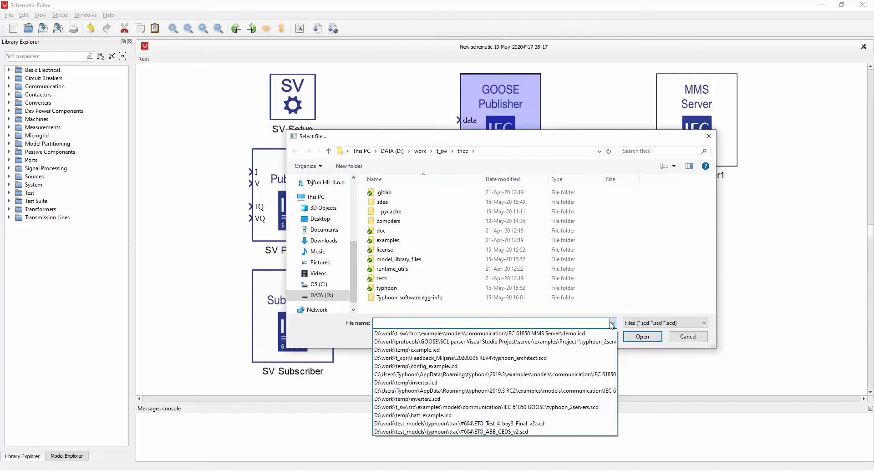
pyautogui.click(597, 341)
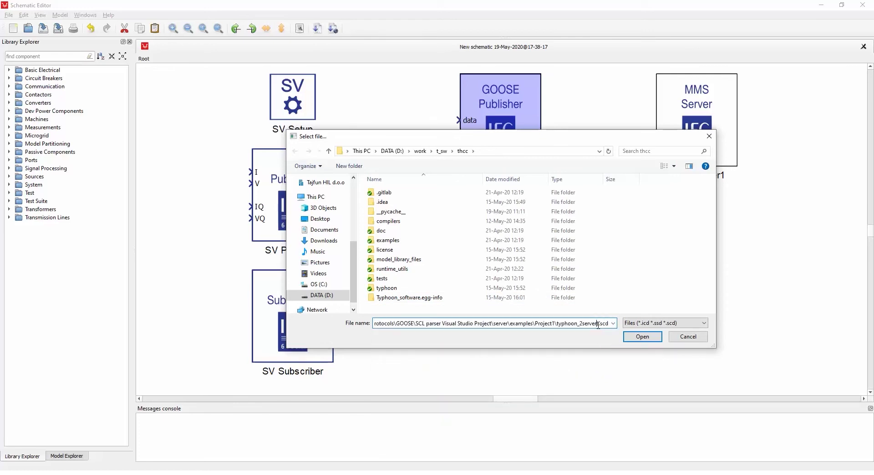
pyautogui.click(628, 338)
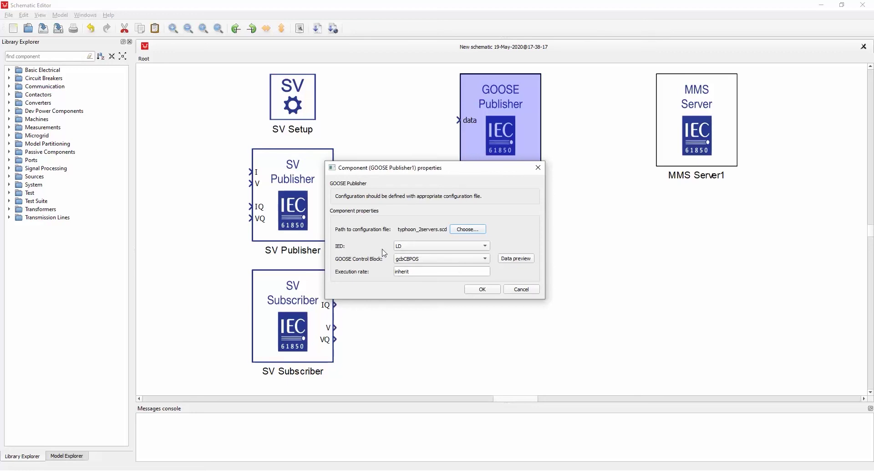
# - Select IED LD and GOOSE control block gcbSTAT for GOOSE Publisher1
pyautogui.click(411, 248)
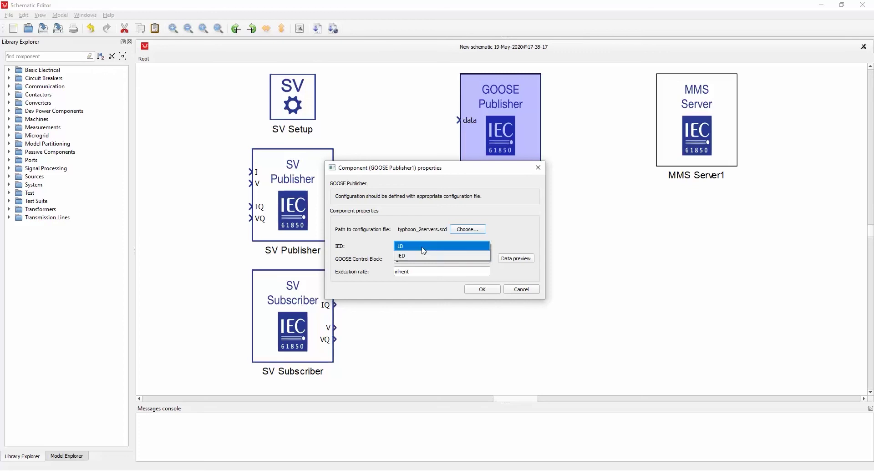
pyautogui.click(421, 249)
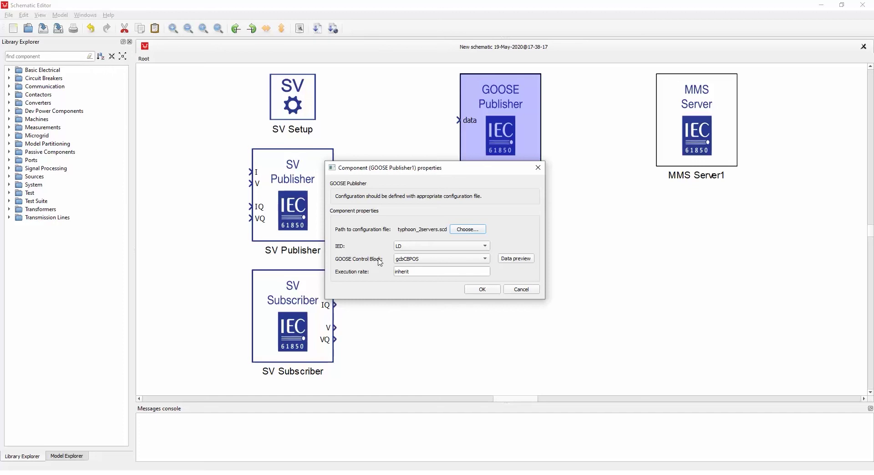
pyautogui.click(420, 260)
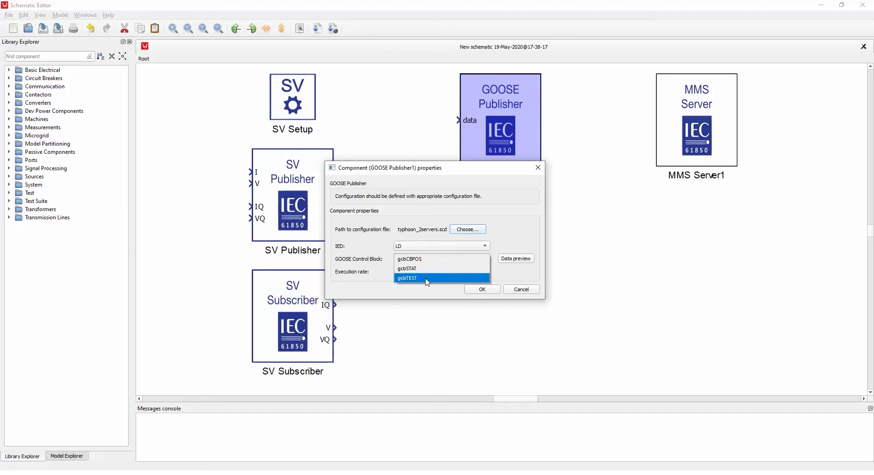
pyautogui.click(424, 273)
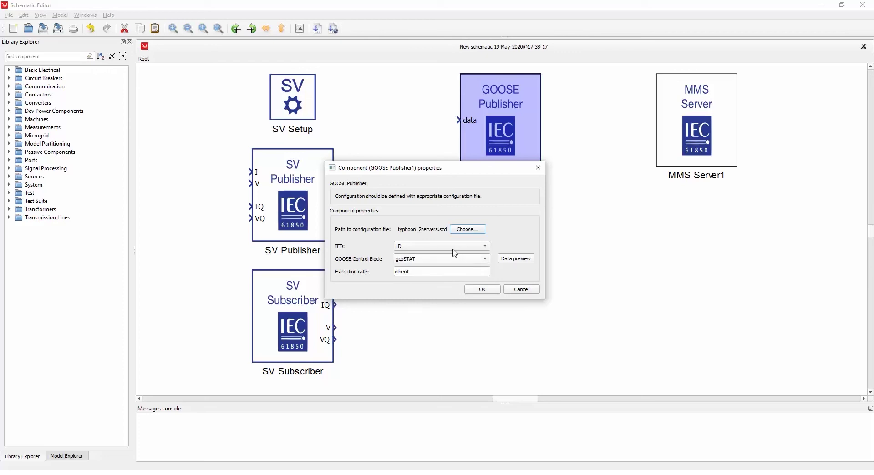
# - Preview gcbSTAT data showing XCBR1$ST$Pos$stVal, then cancel the properties
pyautogui.click(507, 262)
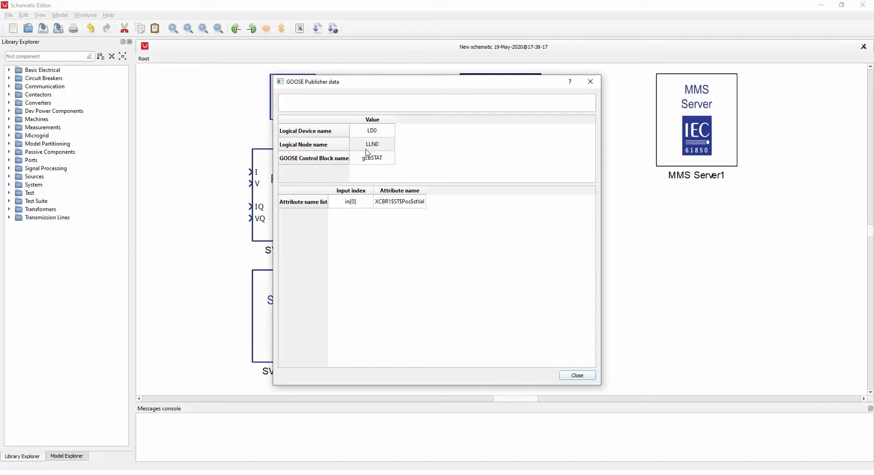
pyautogui.click(398, 206)
pyautogui.click(568, 377)
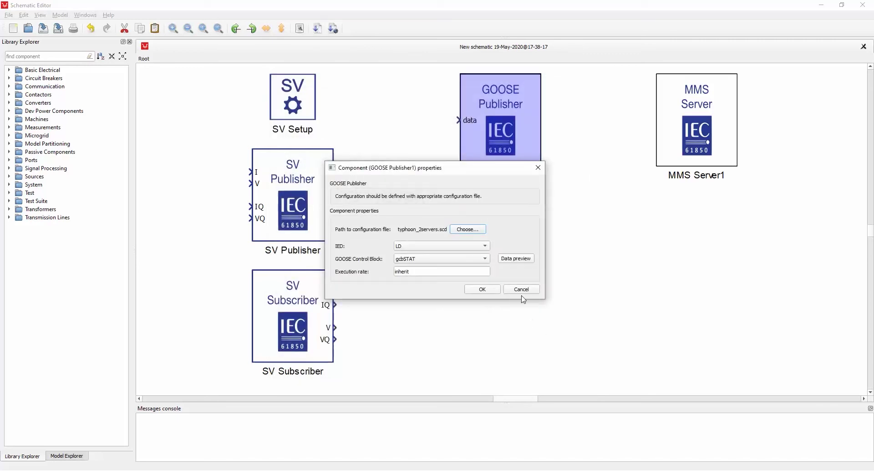
pyautogui.click(522, 290)
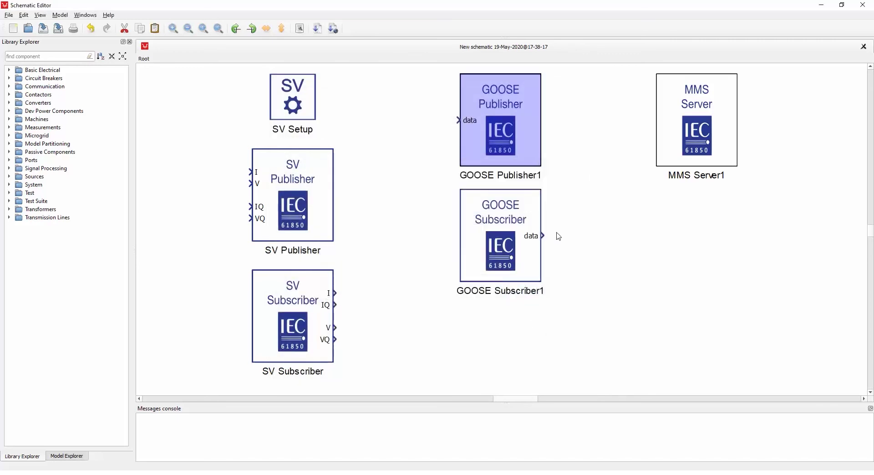
# - Load typhoon_2servers.scd as GOOSE Subscriber1's configuration file
pyautogui.doubleClick(502, 234)
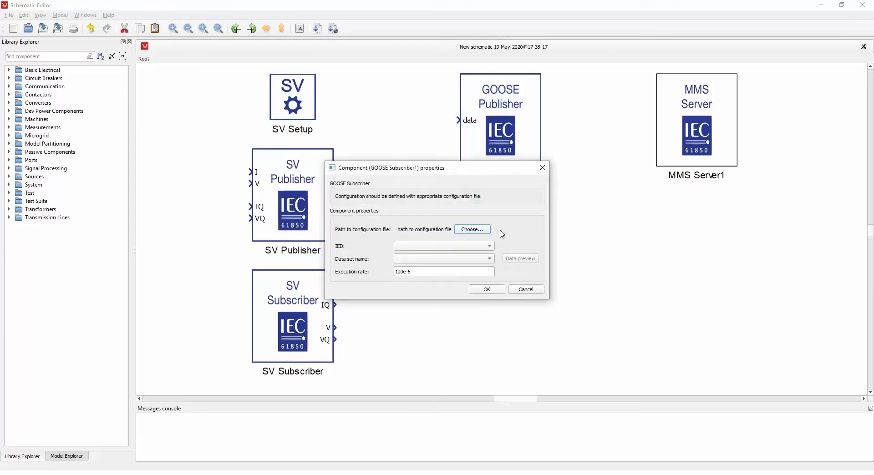
pyautogui.click(482, 231)
pyautogui.click(613, 323)
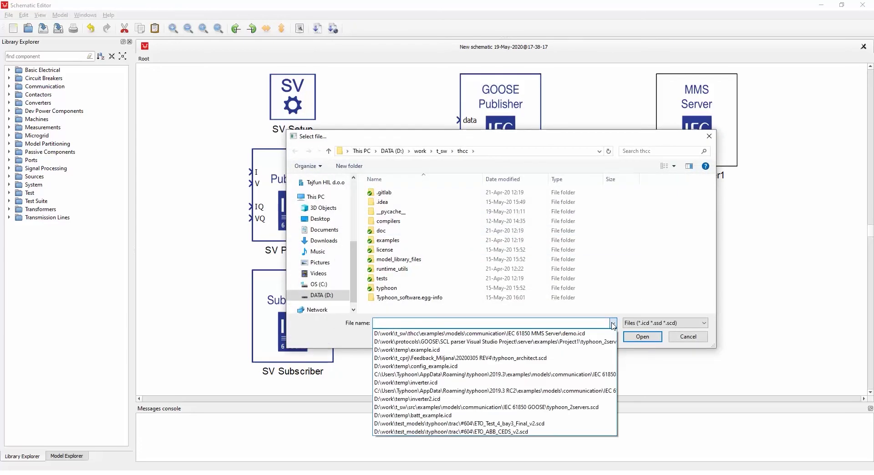
pyautogui.click(587, 342)
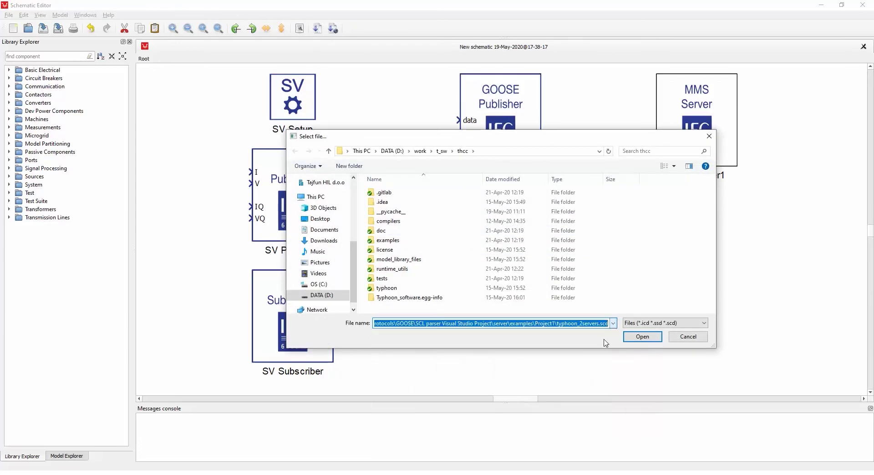
pyautogui.click(630, 339)
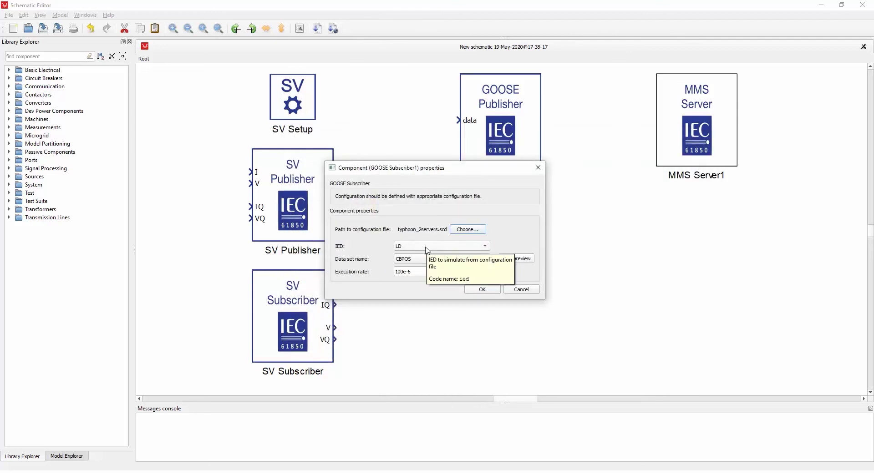
# - Choose data set CBPOS, preview its XCBR1 Pos attributes, and close the properties
pyautogui.click(478, 258)
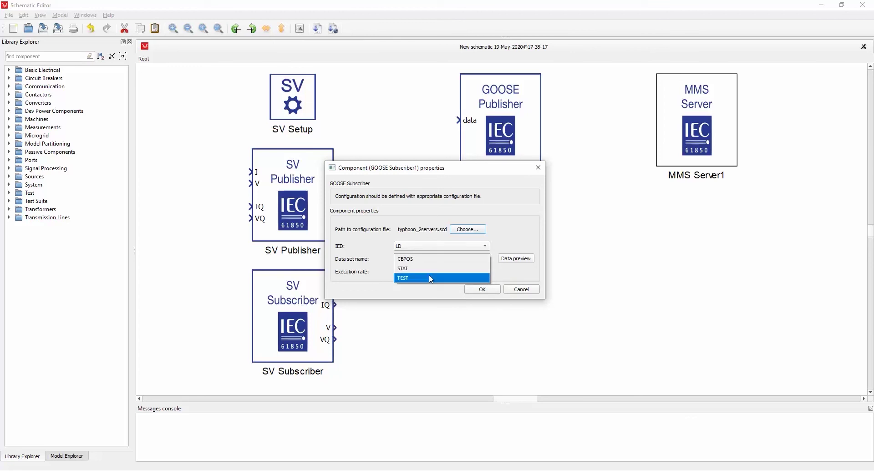
pyautogui.click(426, 259)
pyautogui.click(516, 259)
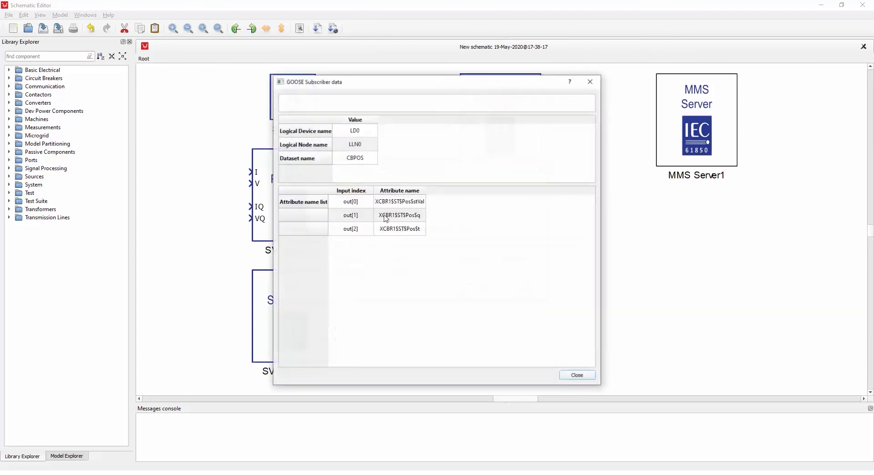
pyautogui.click(577, 376)
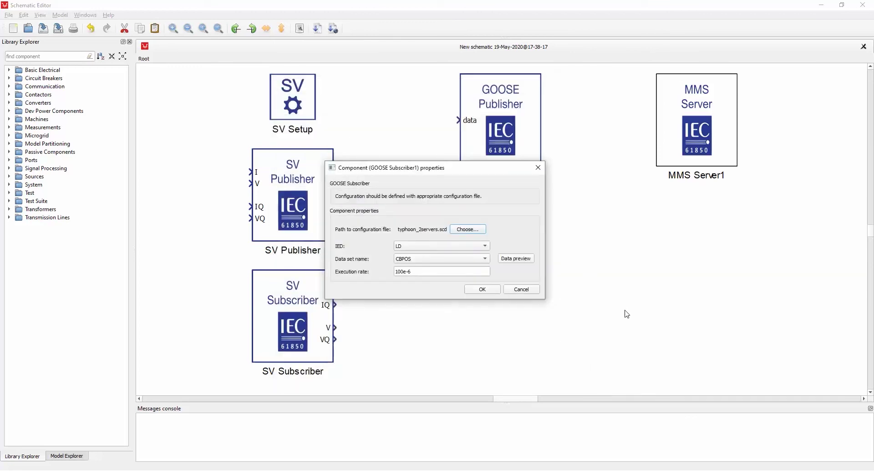
pyautogui.press('Return')
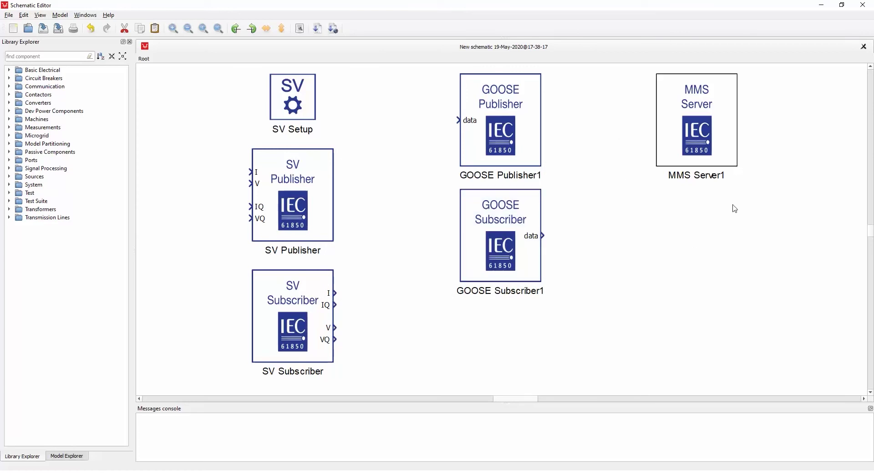
# - Open MMS Server1's properties and move the dialog aside
pyautogui.doubleClick(703, 137)
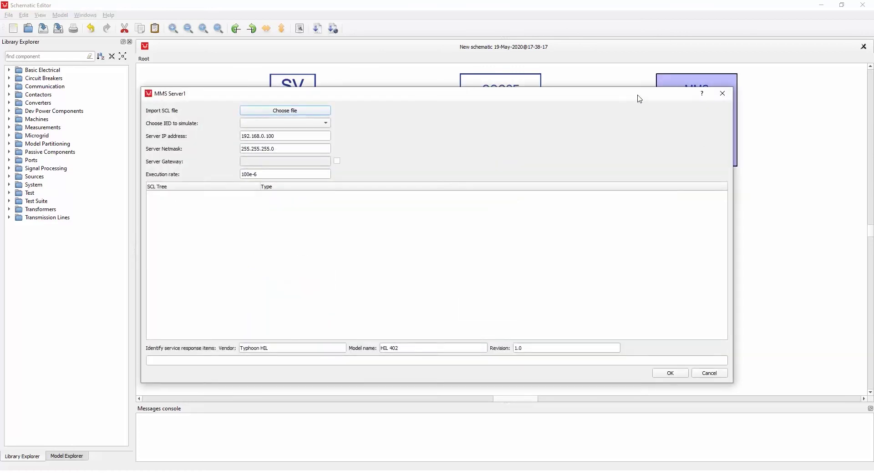
pyautogui.moveTo(636, 96); pyautogui.dragTo(682, 85)
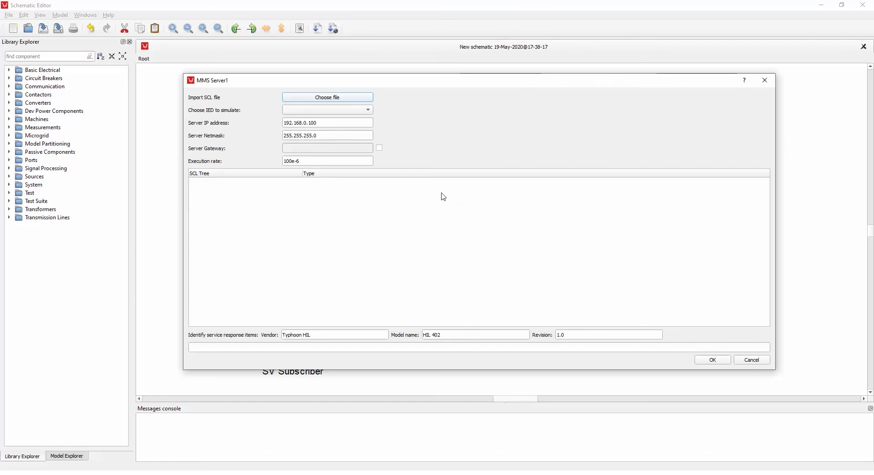
# - Load demo.icd from recent files as MMS Server1's SCL file, bringing up IED E1
pyautogui.click(335, 98)
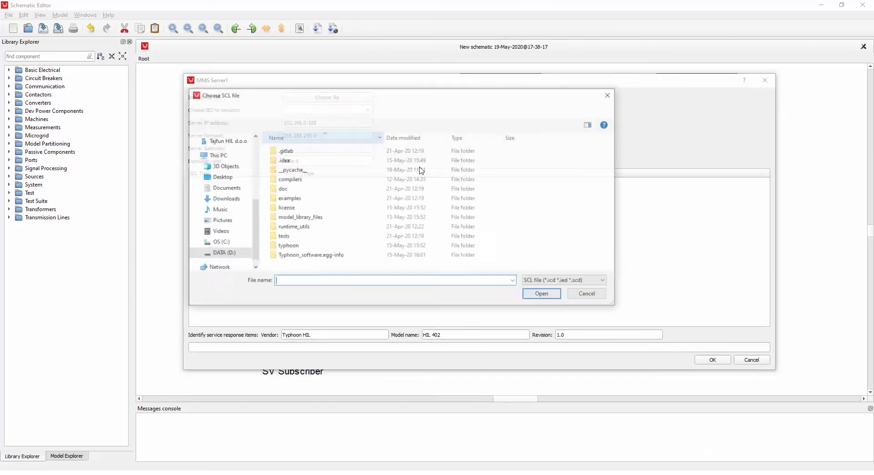
pyautogui.click(513, 281)
pyautogui.click(491, 291)
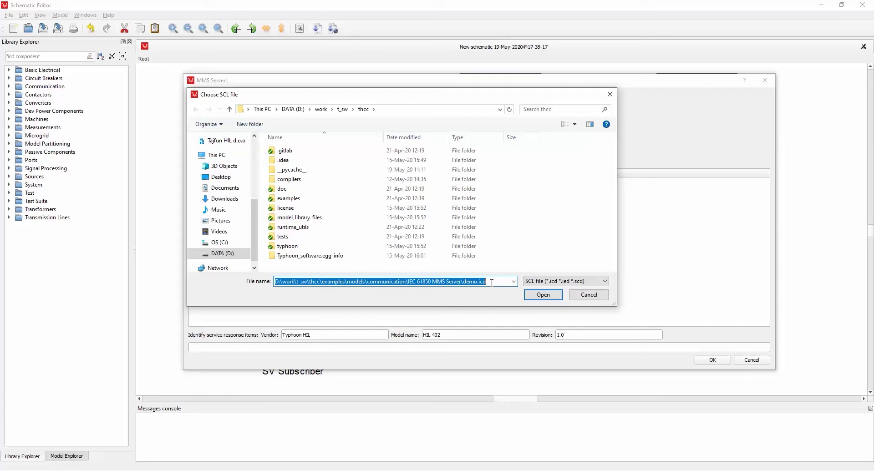
pyautogui.click(545, 295)
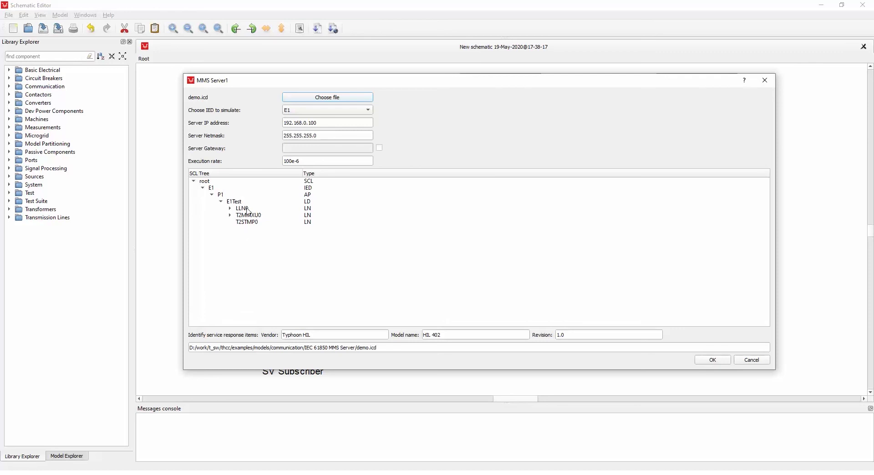
# - Browse LLN0 and T2MMXU0 in the SCL tree, viewing data set MX and report block urcbMX
pyautogui.click(245, 210)
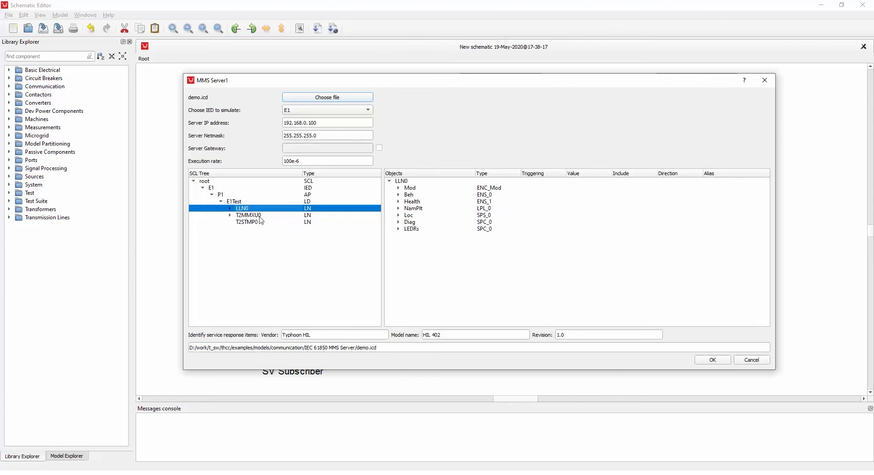
pyautogui.click(247, 216)
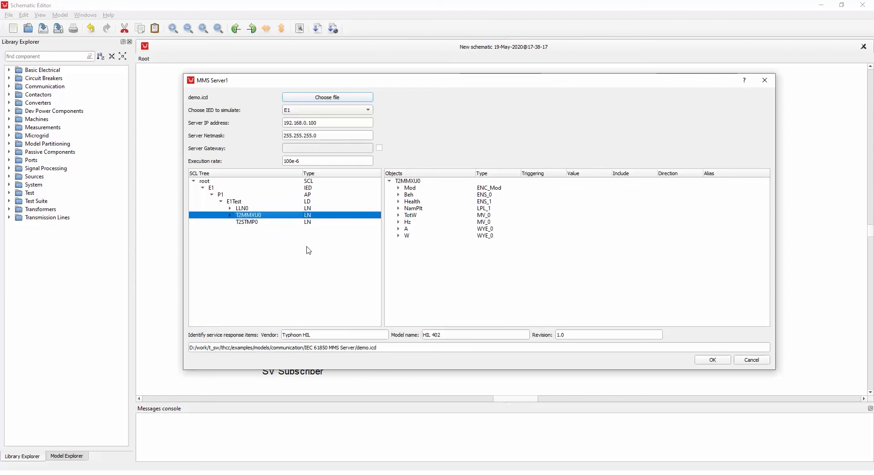
pyautogui.click(231, 216)
pyautogui.click(252, 223)
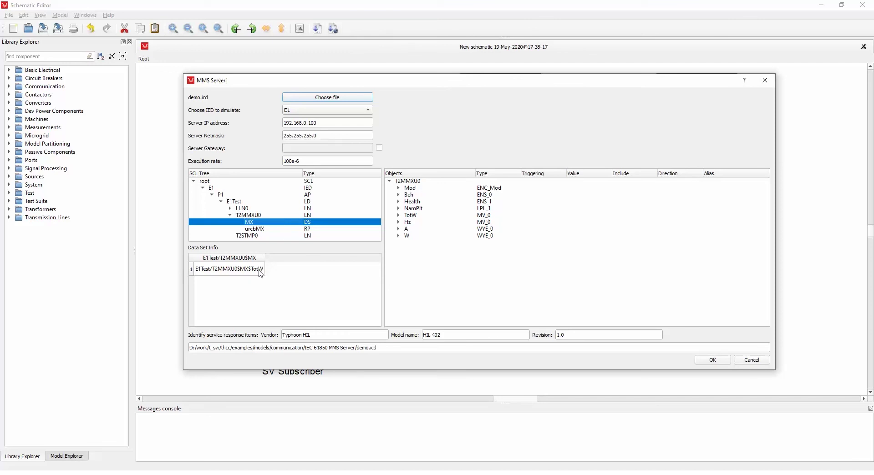
pyautogui.click(274, 230)
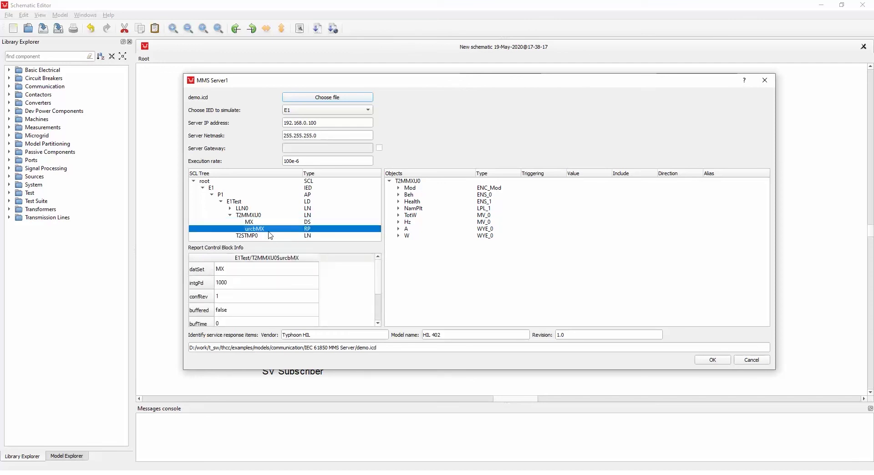
pyautogui.click(256, 216)
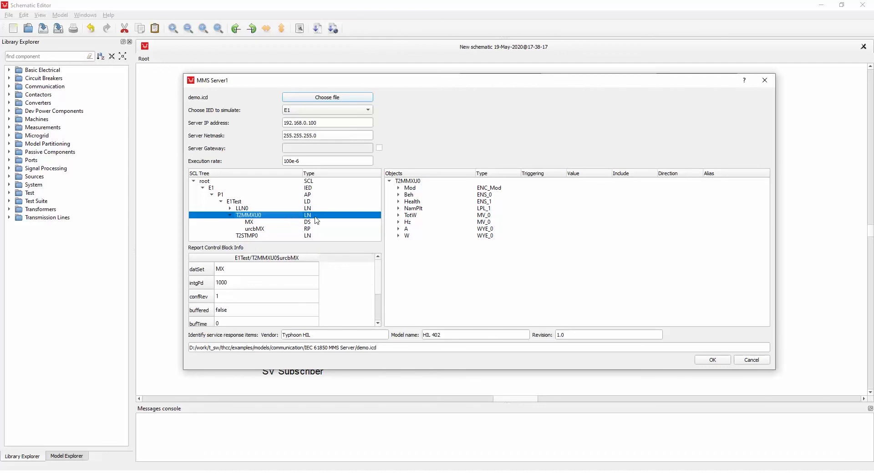
# - Toggle Mod and Beh, expand TotW's attributes, and enlarge the MMS Server1 window
pyautogui.click(425, 189)
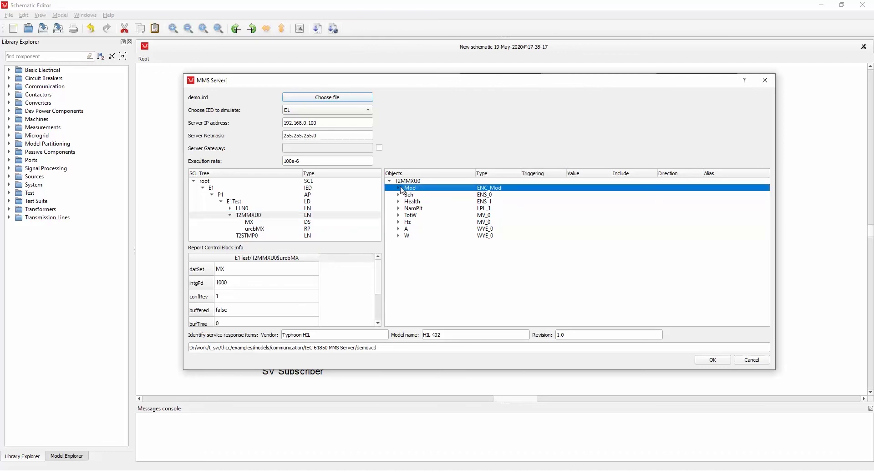
pyautogui.click(399, 188)
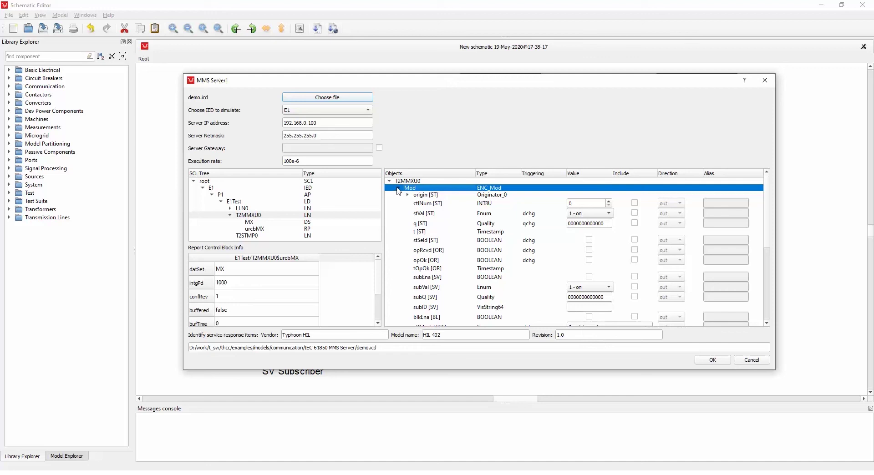
pyautogui.click(398, 187)
pyautogui.click(399, 195)
pyautogui.click(399, 195)
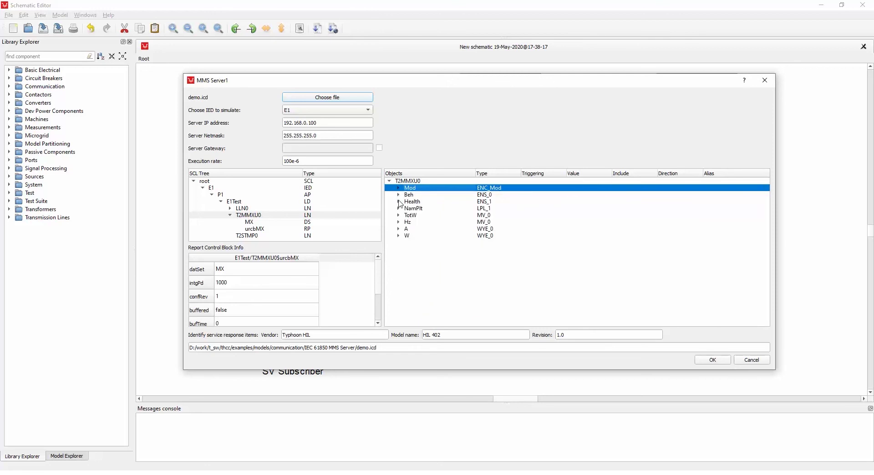
pyautogui.click(399, 196)
pyautogui.click(399, 195)
pyautogui.click(399, 216)
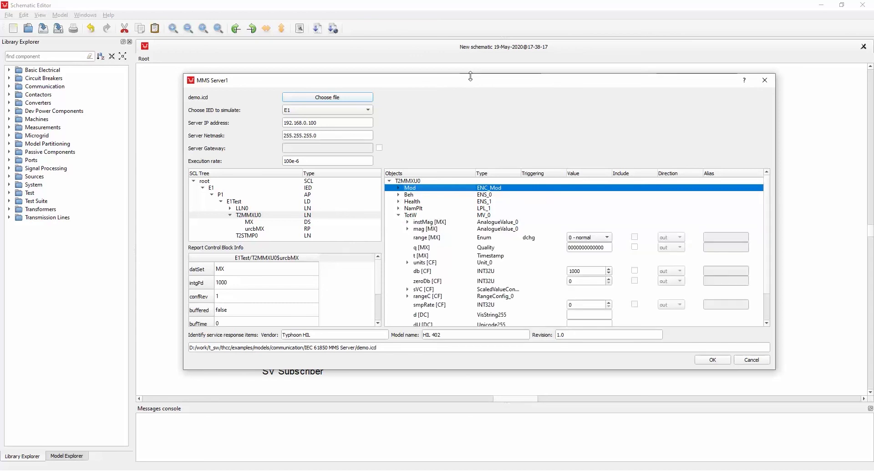
pyautogui.moveTo(468, 79); pyautogui.dragTo(412, 49)
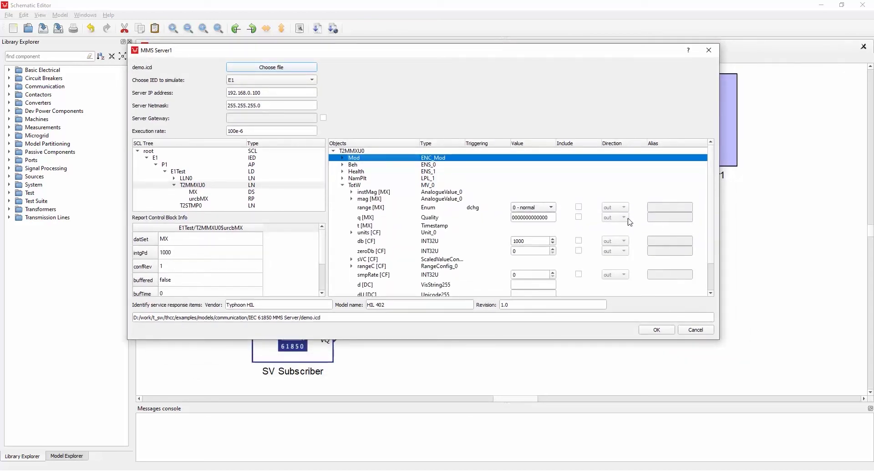
pyautogui.moveTo(719, 340); pyautogui.dragTo(796, 394)
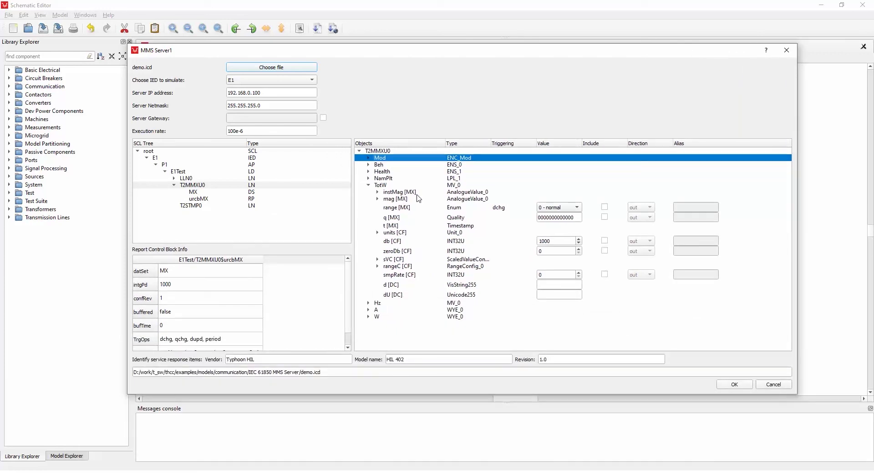
# - Include TotW's instMag f [MX] attribute with its direction set to in
pyautogui.click(377, 192)
pyautogui.click(404, 201)
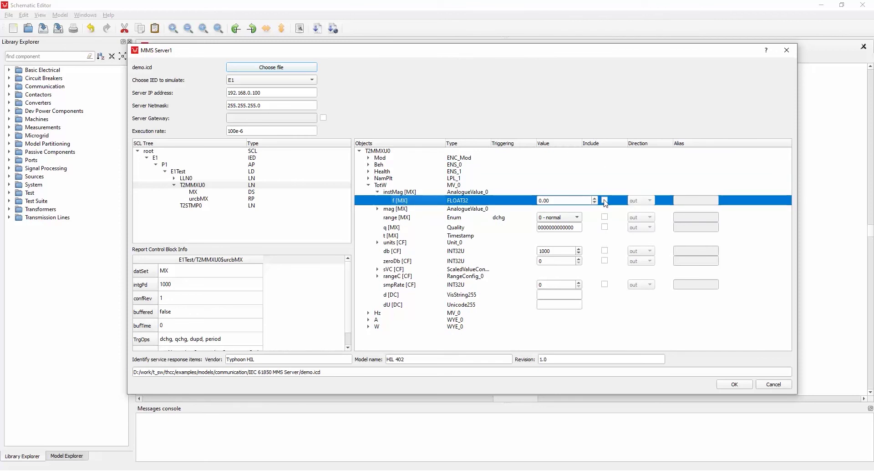
pyautogui.click(605, 201)
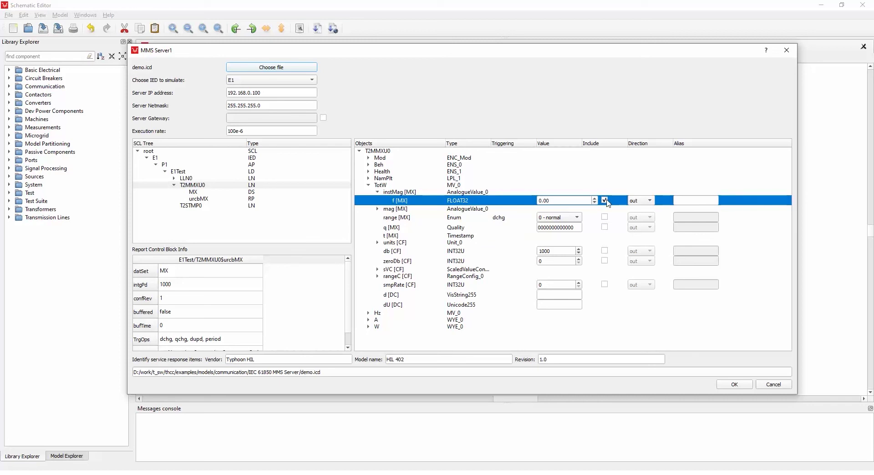
pyautogui.click(646, 204)
pyautogui.click(647, 211)
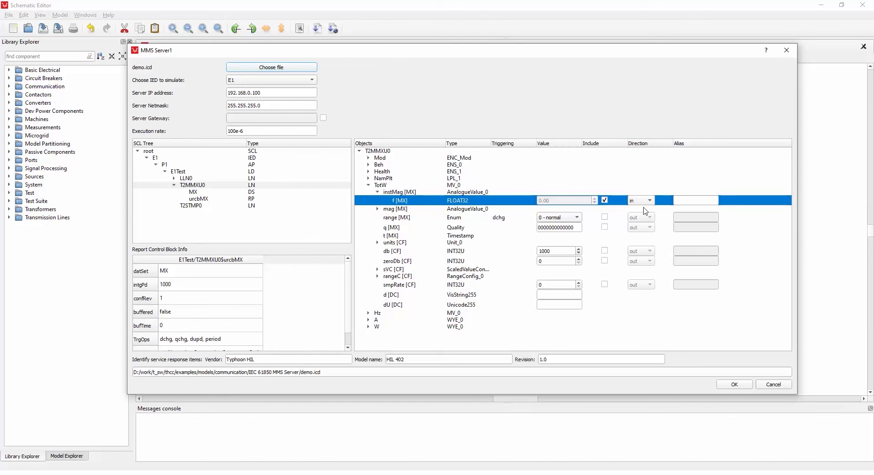
pyautogui.click(647, 203)
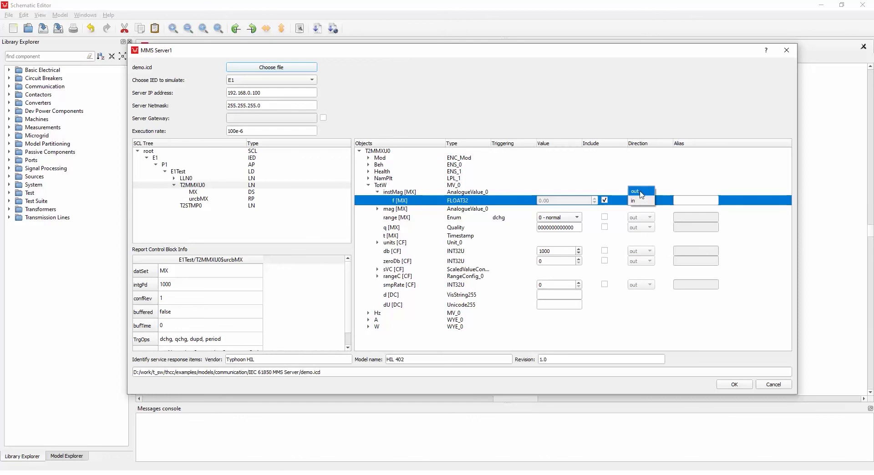
pyautogui.click(647, 205)
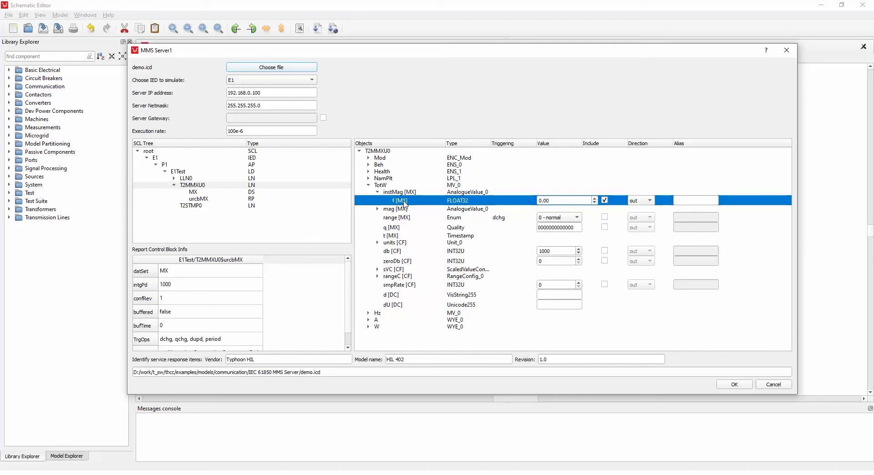
pyautogui.click(629, 204)
pyautogui.click(642, 213)
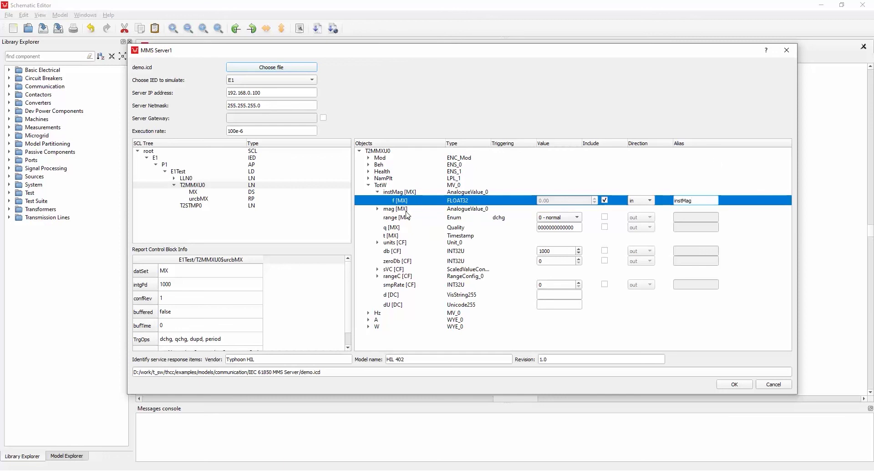
# - Include the TotW q attribute and set its direction to in
pyautogui.click(394, 229)
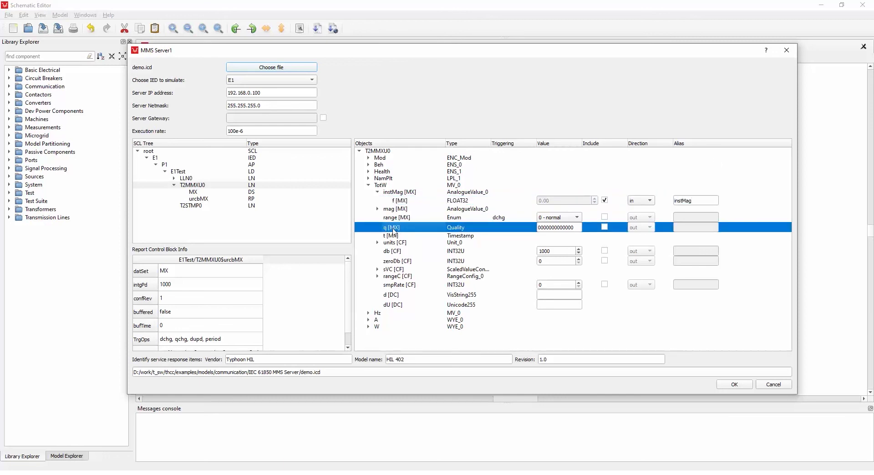
pyautogui.click(605, 227)
pyautogui.click(640, 228)
pyautogui.click(639, 238)
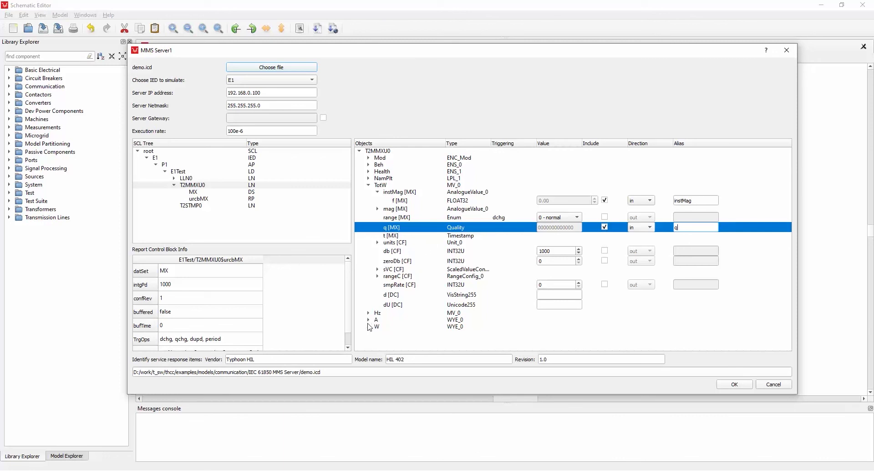
# - Expand W > phsA > instCVal > mag and include the f value as an output
pyautogui.click(369, 327)
pyautogui.scroll(-2, 411, 331)
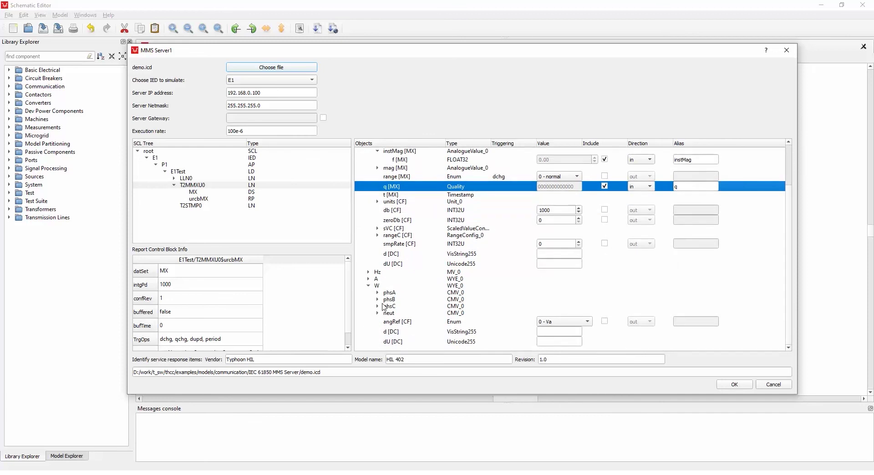
pyautogui.click(389, 292)
pyautogui.click(378, 293)
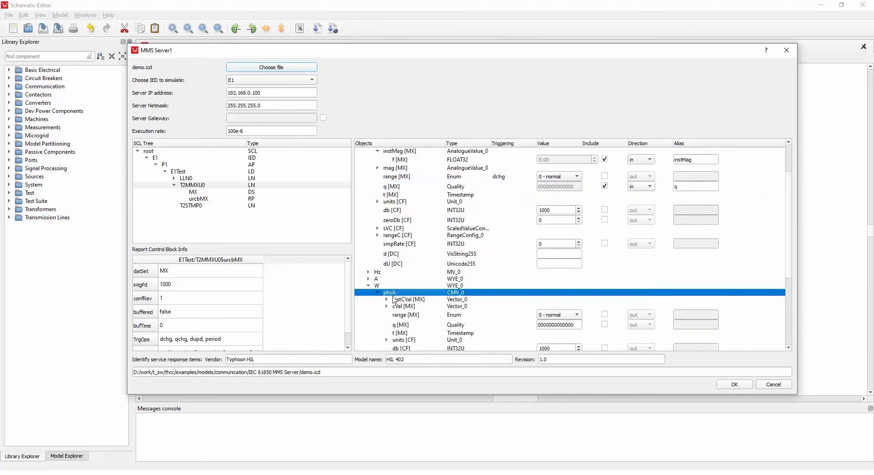
pyautogui.click(387, 299)
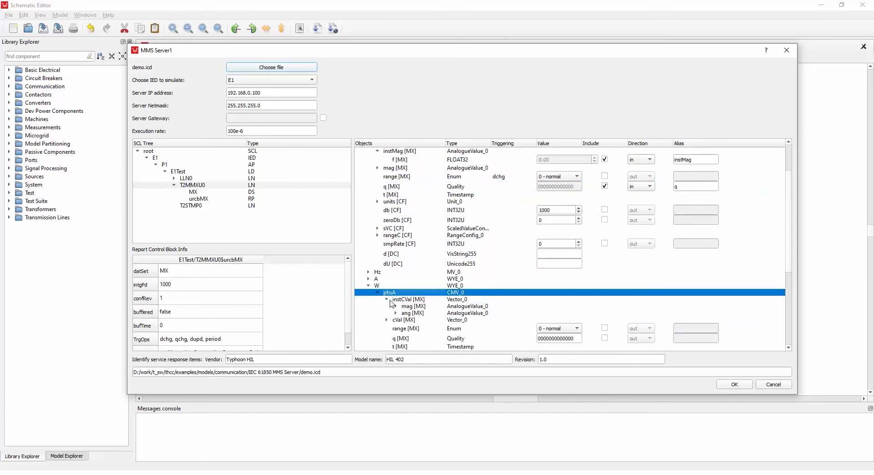
pyautogui.click(395, 306)
pyautogui.click(435, 315)
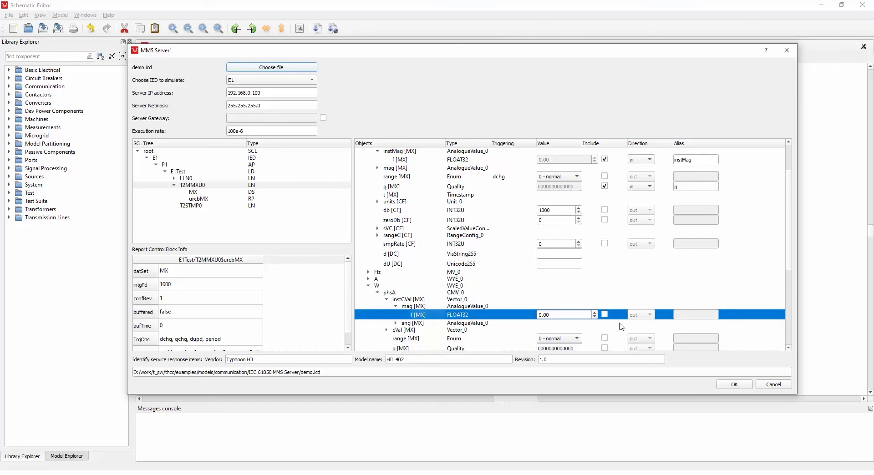
pyautogui.click(605, 315)
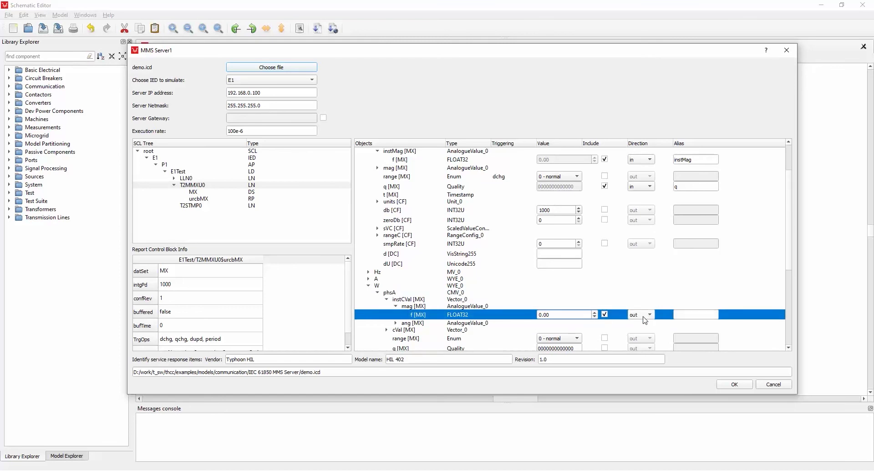
# - Edit the phsA magnitude f alias and select its 0.00 value text
pyautogui.click(690, 314)
pyautogui.click(569, 314)
pyautogui.moveTo(554, 315); pyautogui.dragTo(536, 316)
pyautogui.click(553, 315)
# - Apply the MMS Server1 settings and nudge the block slightly down on the canvas
pyautogui.click(730, 387)
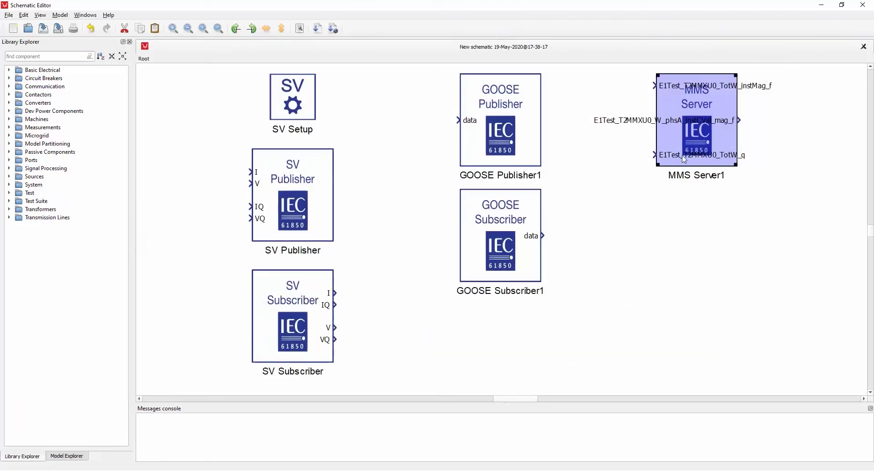
pyautogui.moveTo(699, 146); pyautogui.dragTo(696, 153)
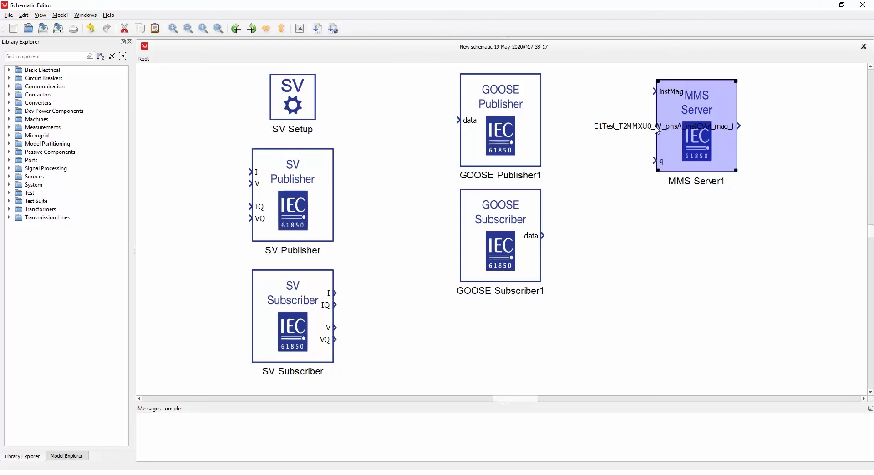
pyautogui.click(780, 187)
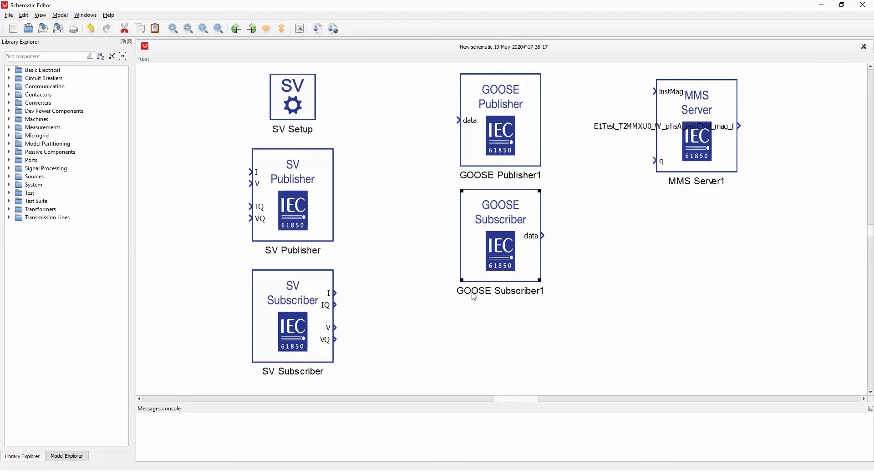
pyautogui.click(7, 16)
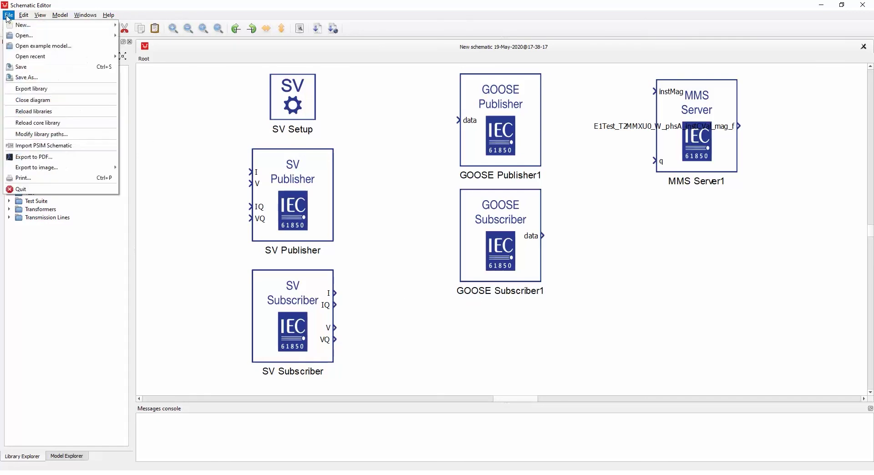
# - Open sv_2HIL_data_exchange.tse from communication > IEC 61850 Sampled Values > SV exchange between 2 HILs
pyautogui.click(20, 49)
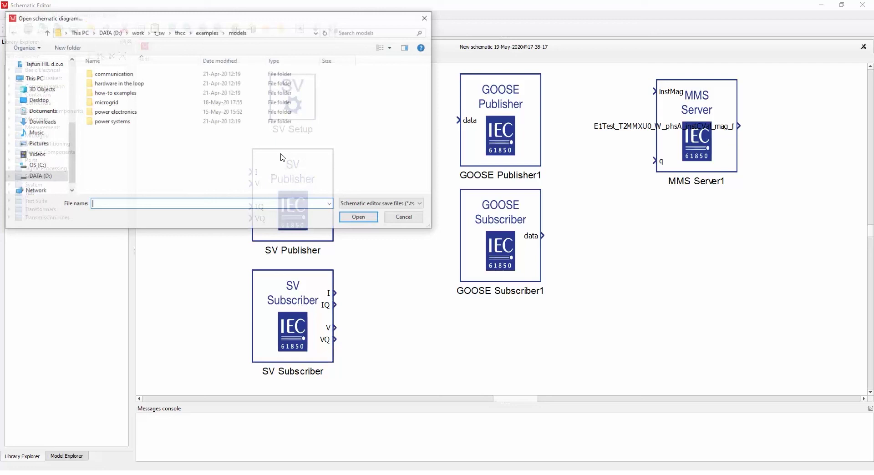
pyautogui.doubleClick(114, 77)
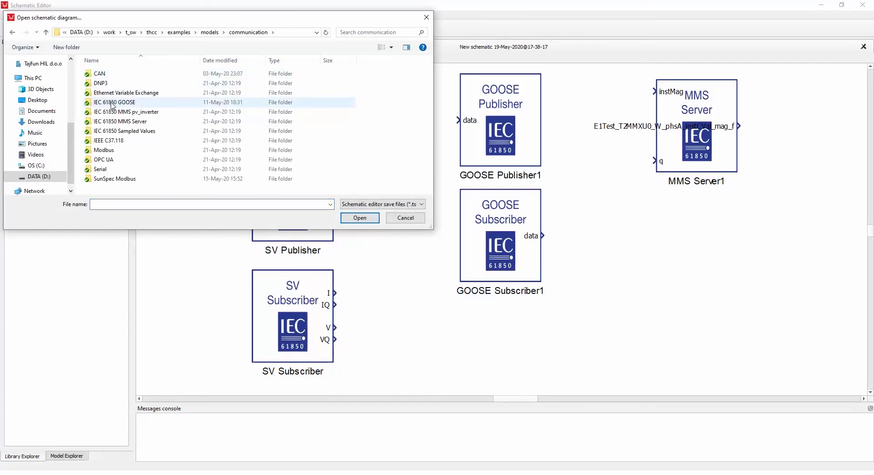
pyautogui.click(115, 102)
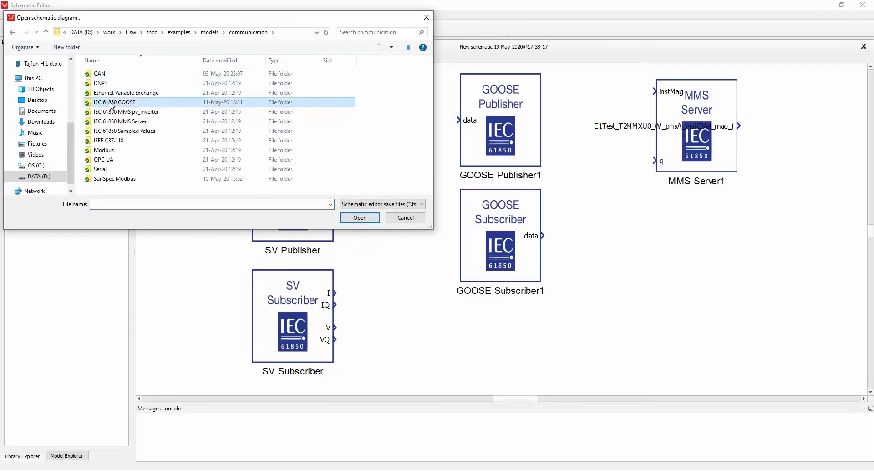
pyautogui.click(131, 113)
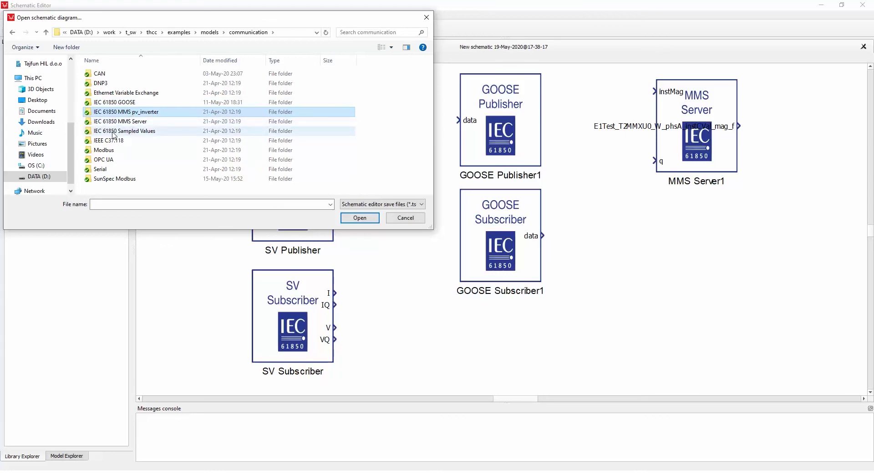
pyautogui.click(138, 132)
pyautogui.doubleClick(138, 132)
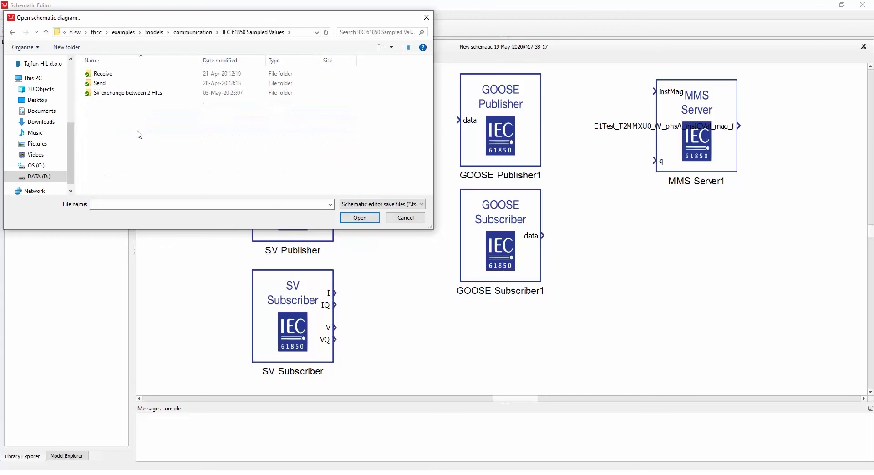
pyautogui.click(113, 84)
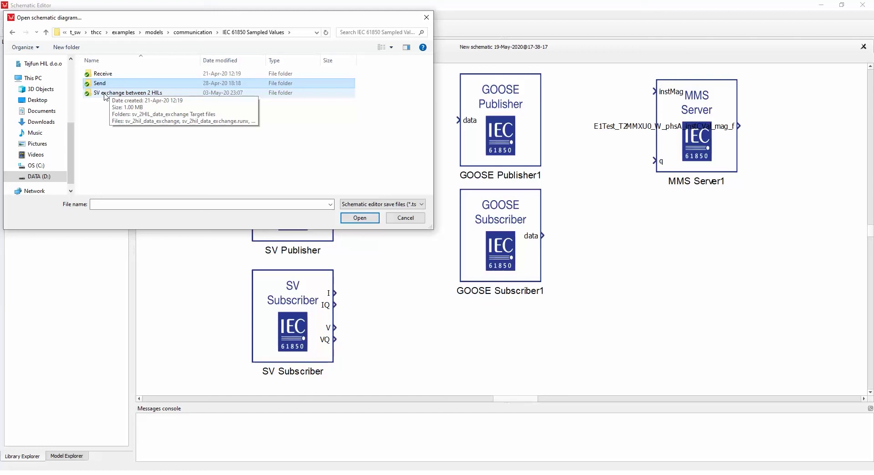
pyautogui.doubleClick(104, 94)
pyautogui.doubleClick(103, 84)
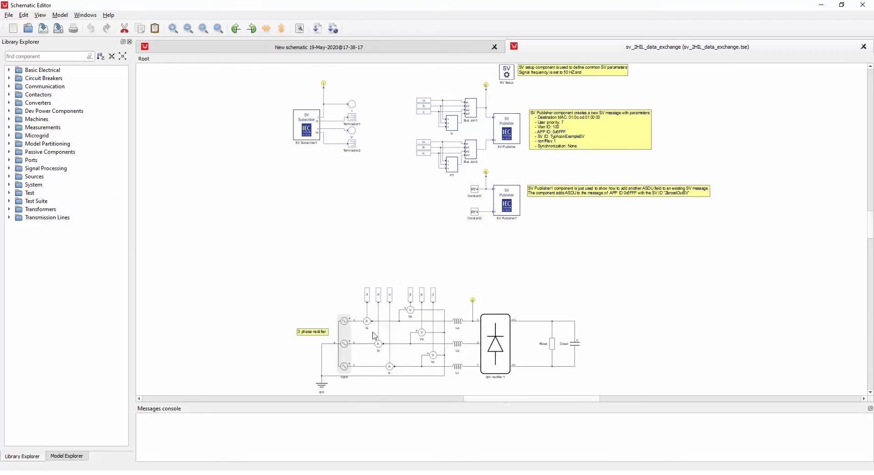
# - Zoom in around the SV Publisher in the sv_2HIL_data_exchange model
pyautogui.scroll(2, 513, 284)
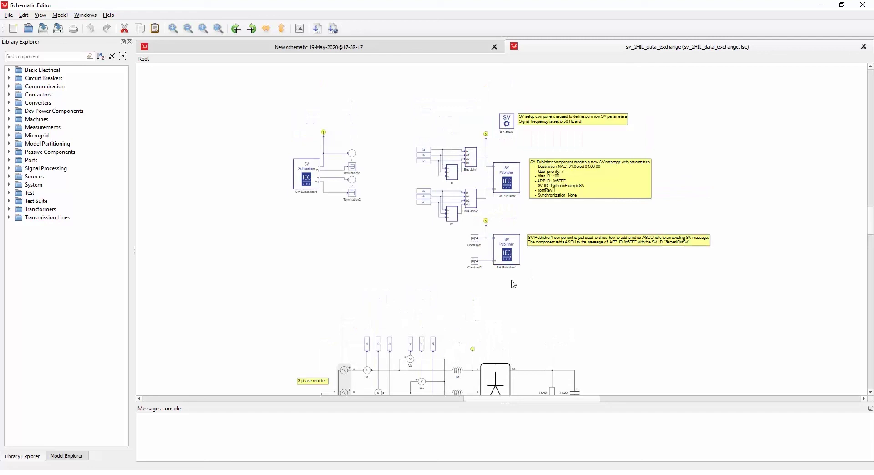
pyautogui.scroll(2, 513, 183)
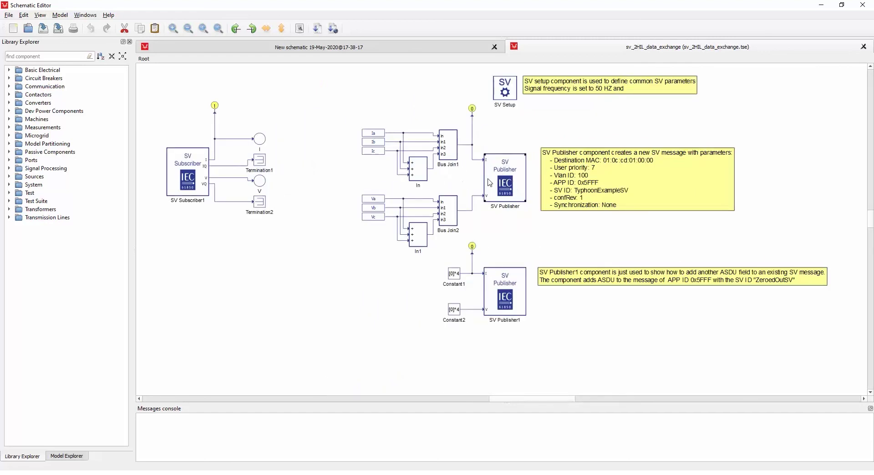
# - Select SV Publisher, SV Publisher1 and SV Subscriber1 in turn, then clear the selection
pyautogui.click(508, 173)
pyautogui.click(511, 272)
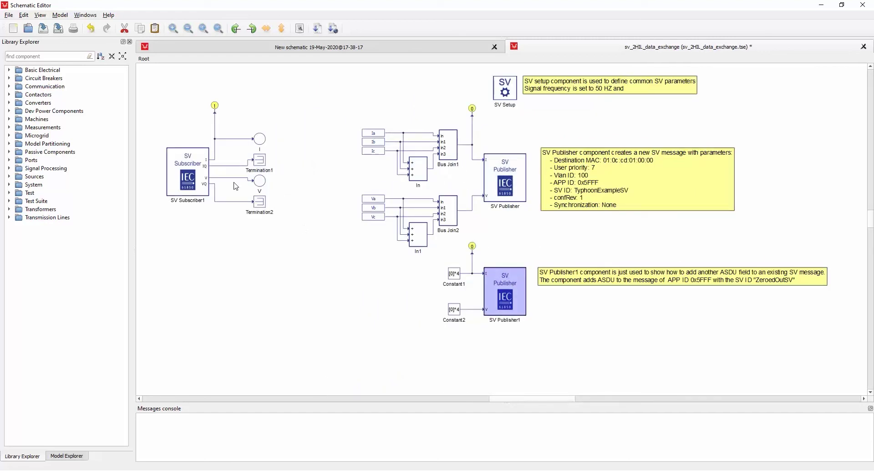
pyautogui.click(194, 172)
pyautogui.click(318, 264)
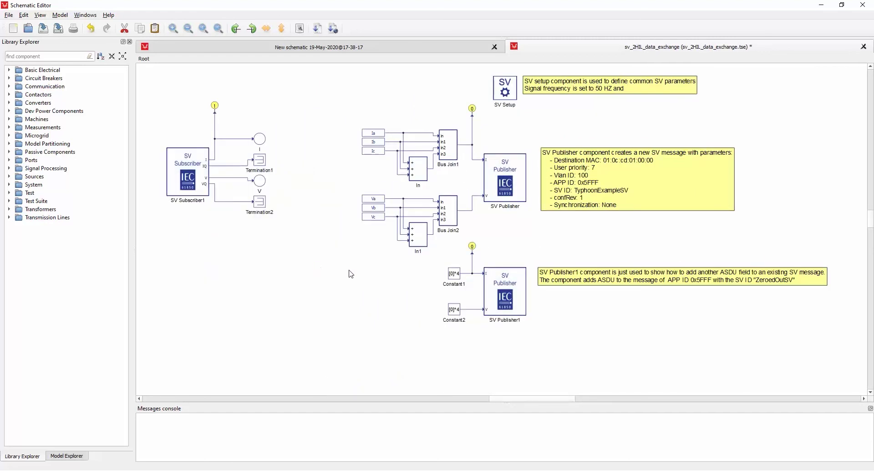
# - Set the SV Setup component's HIL device ID to 1 and confirm with OK
pyautogui.doubleClick(505, 89)
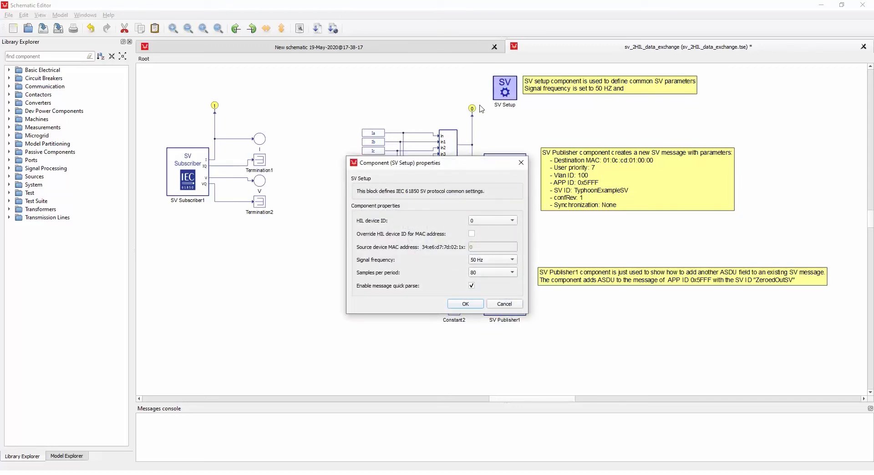
pyautogui.click(491, 221)
pyautogui.click(490, 231)
pyautogui.click(491, 220)
pyautogui.click(489, 213)
pyautogui.click(490, 221)
pyautogui.click(490, 230)
pyautogui.click(504, 305)
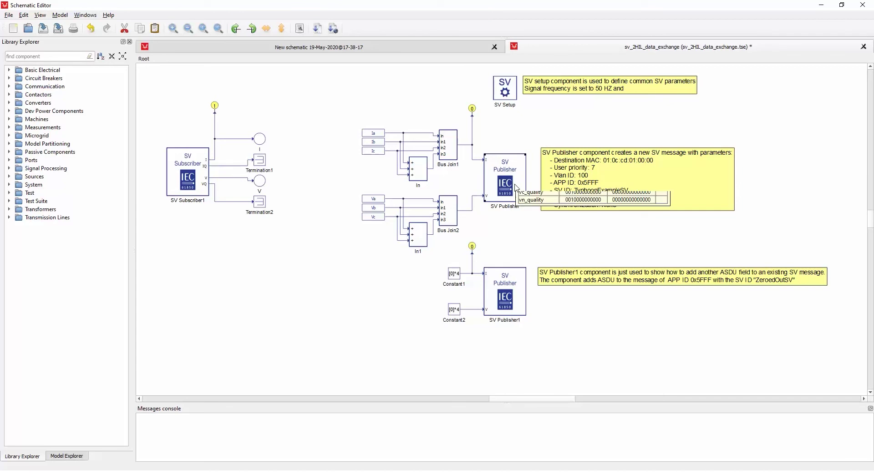
# - Review the SV Publisher's general, ASDU and signal quality settings, then cancel without changes
pyautogui.click(517, 173)
pyautogui.doubleClick(518, 173)
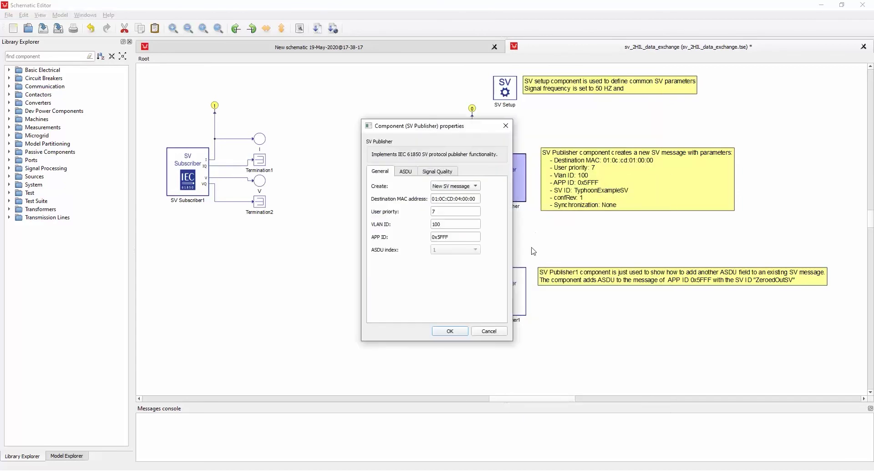
pyautogui.moveTo(487, 131); pyautogui.dragTo(511, 127)
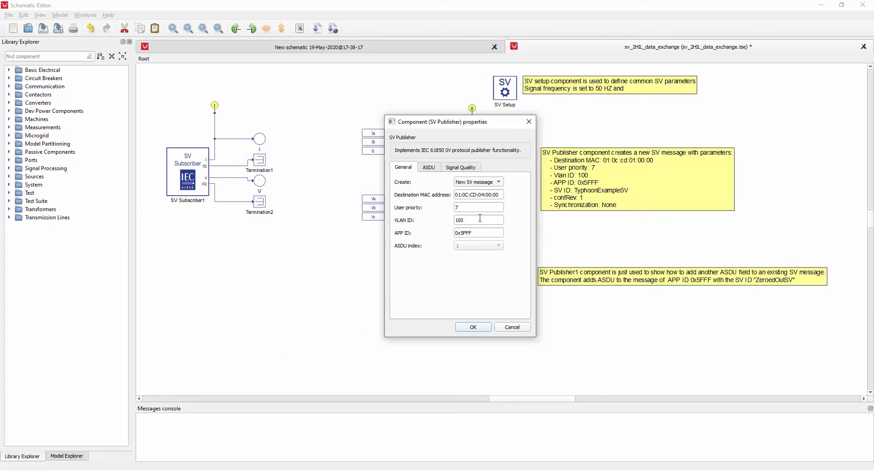
pyautogui.click(430, 169)
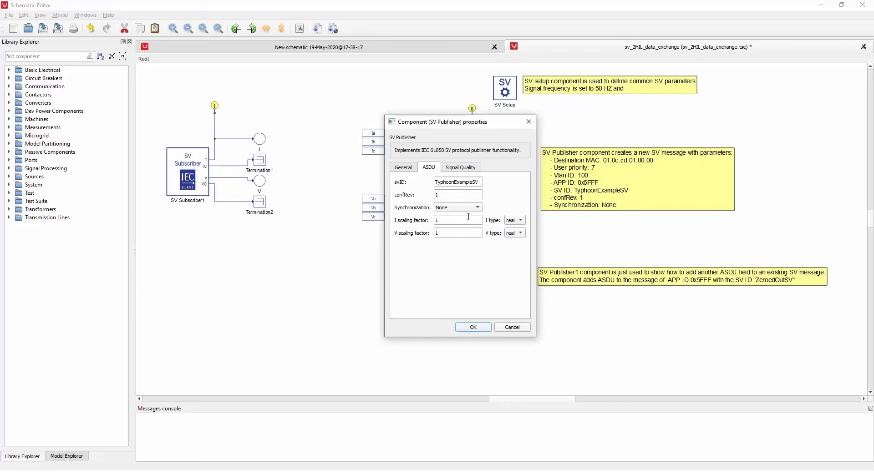
pyautogui.click(458, 170)
pyautogui.click(402, 168)
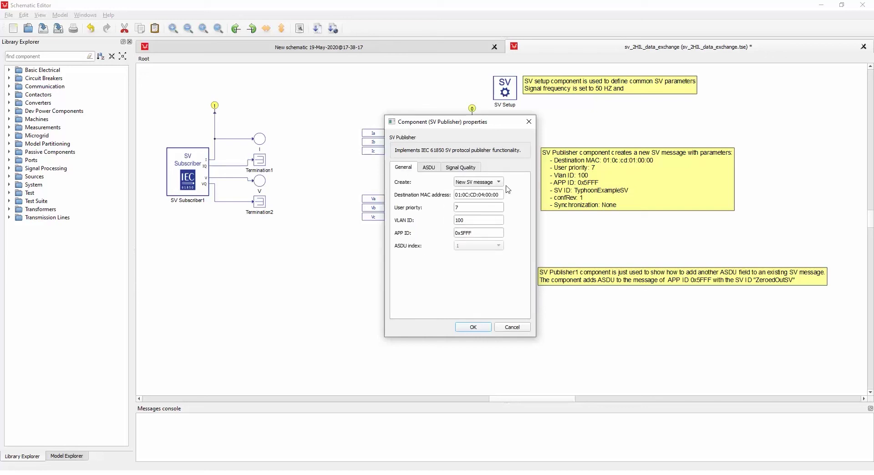
pyautogui.click(512, 328)
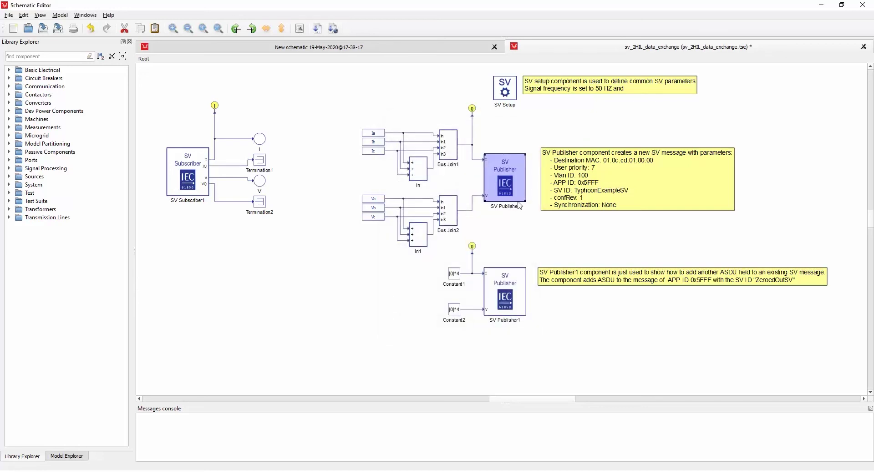
pyautogui.click(515, 247)
pyautogui.doubleClick(503, 302)
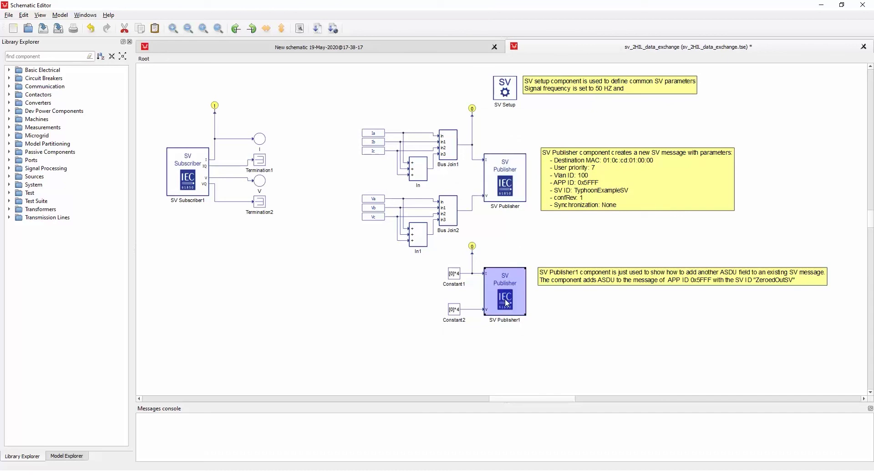
pyautogui.moveTo(457, 128); pyautogui.dragTo(356, 141)
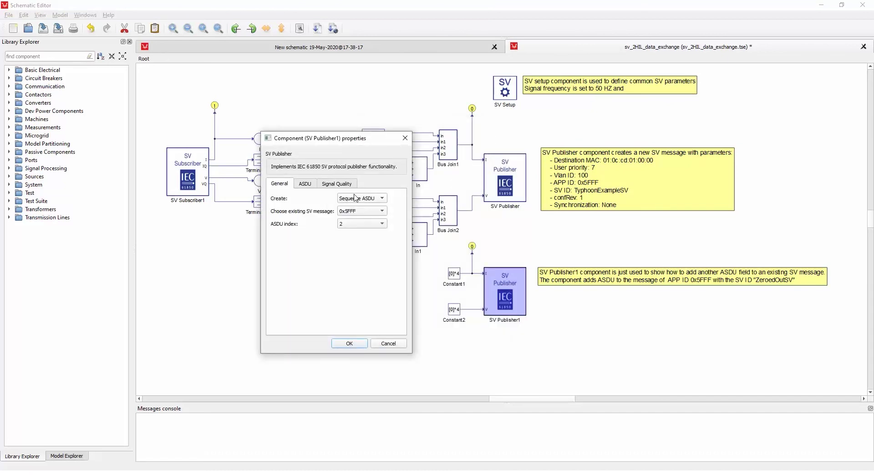
pyautogui.moveTo(373, 204)
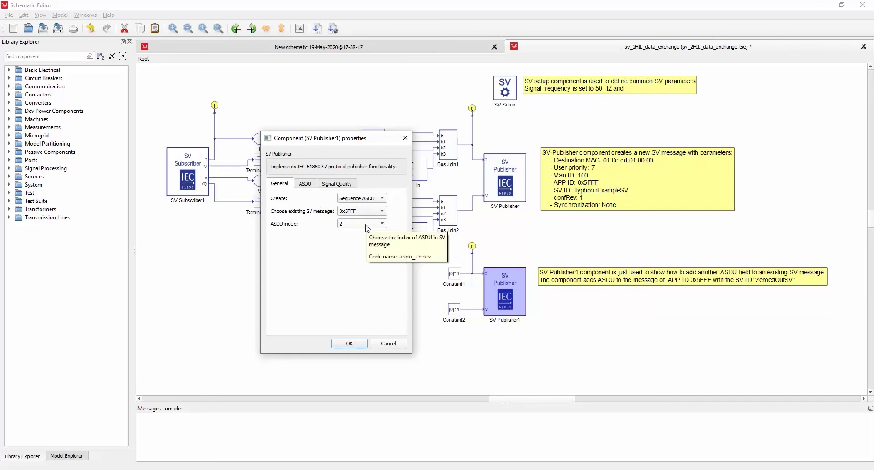
pyautogui.click(303, 185)
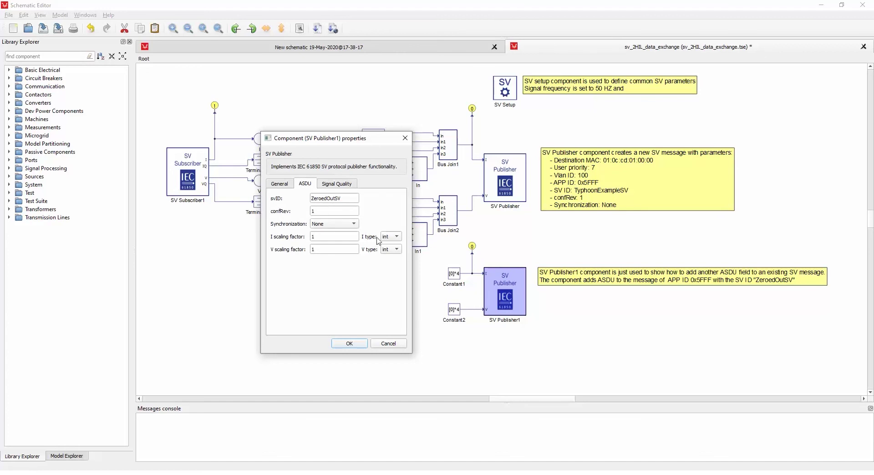
pyautogui.click(346, 184)
pyautogui.click(304, 184)
pyautogui.click(392, 343)
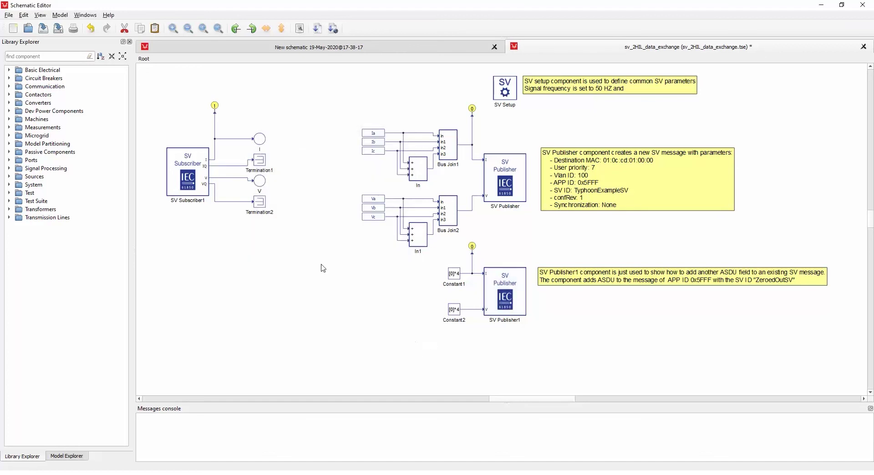
pyautogui.doubleClick(206, 189)
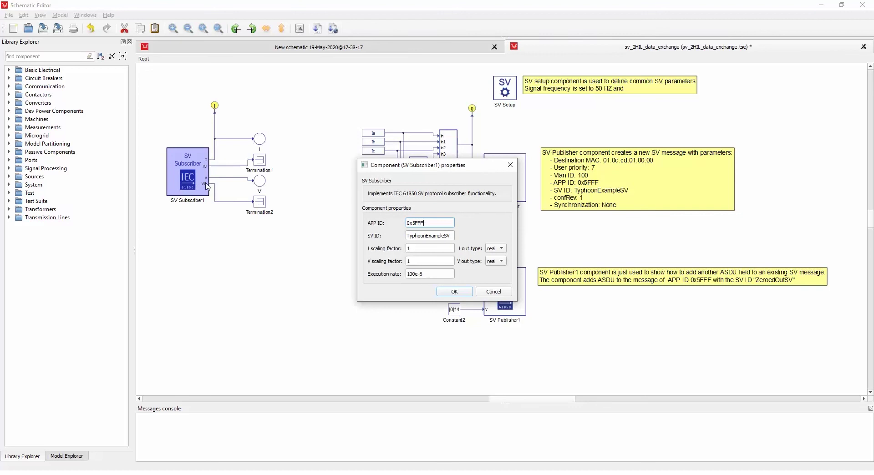
pyautogui.moveTo(393, 169); pyautogui.dragTo(244, 173)
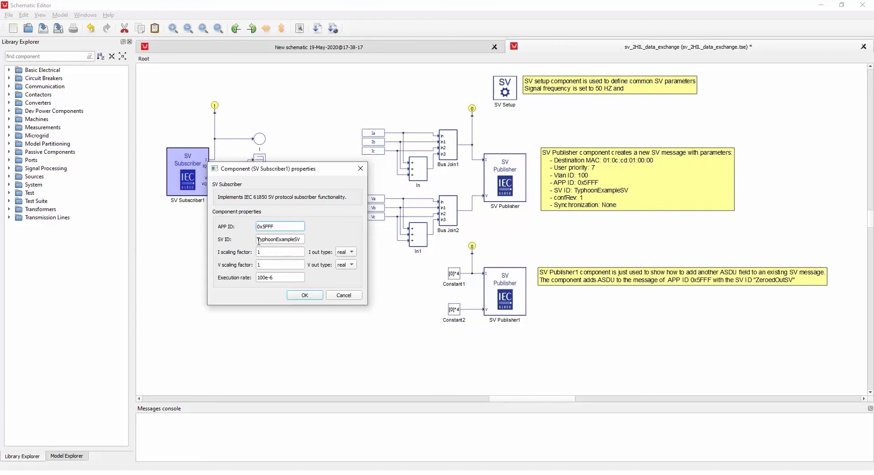
pyautogui.moveTo(260, 239); pyautogui.dragTo(308, 240)
pyautogui.click(343, 296)
pyautogui.click(511, 182)
pyautogui.doubleClick(510, 182)
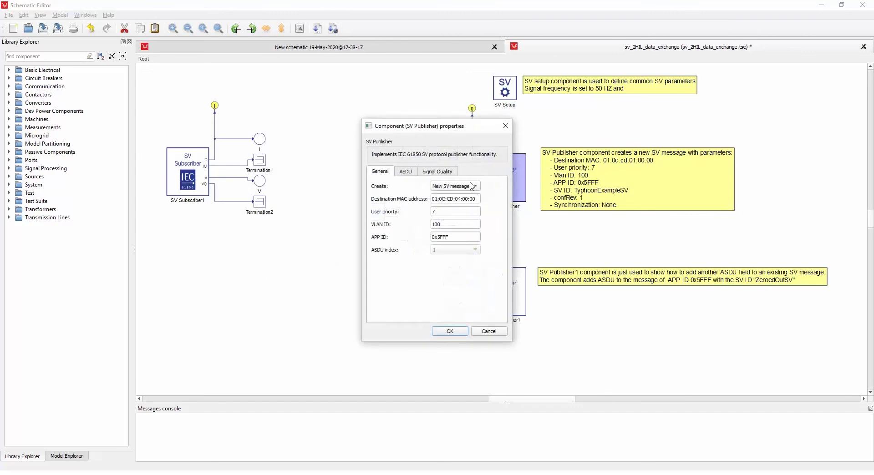
pyautogui.click(409, 172)
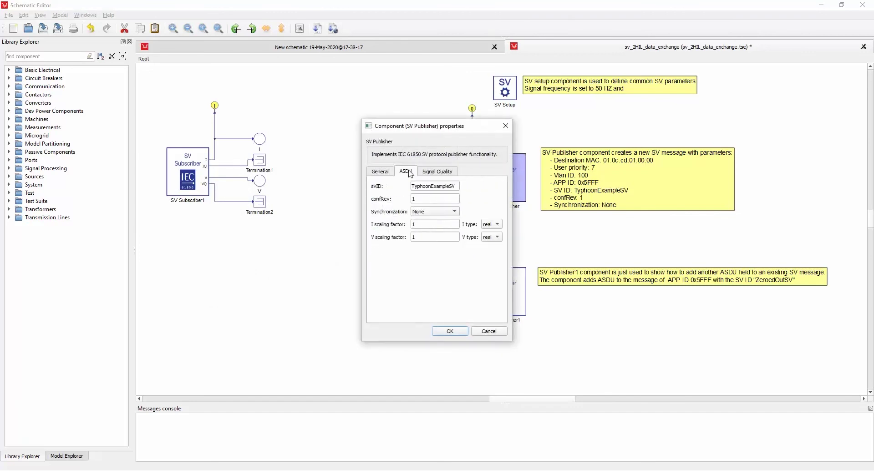
pyautogui.click(487, 331)
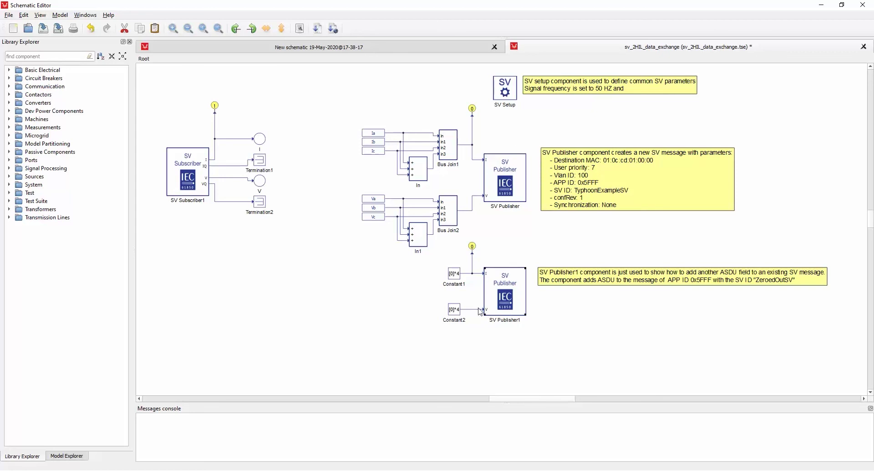
# - Open the GOOSE.tse example model from the IEC 61850 GOOSE examples folder
pyautogui.click(515, 289)
pyautogui.scroll(-5, 339, 279)
pyautogui.scroll(4, 356, 247)
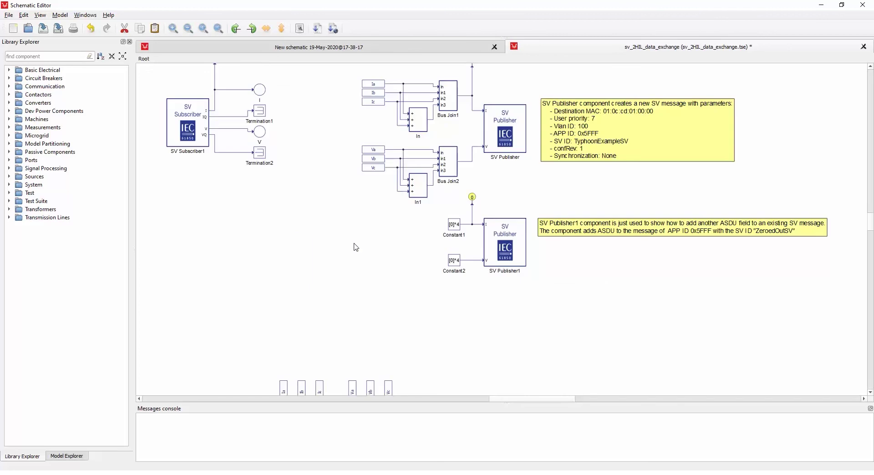
pyautogui.click(9, 15)
pyautogui.click(36, 45)
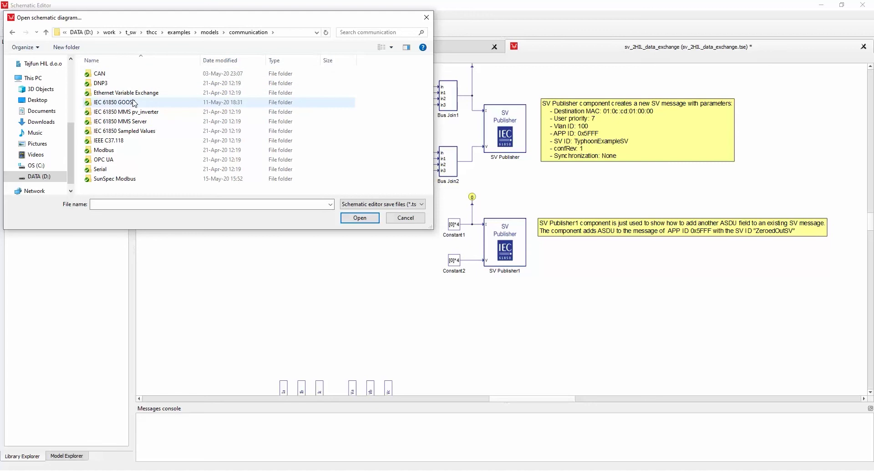
pyautogui.doubleClick(132, 102)
pyautogui.doubleClick(116, 85)
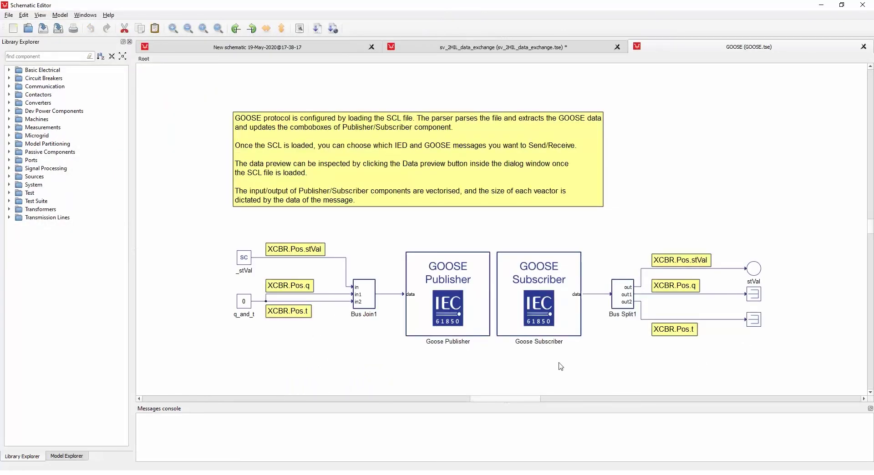
pyautogui.doubleClick(449, 292)
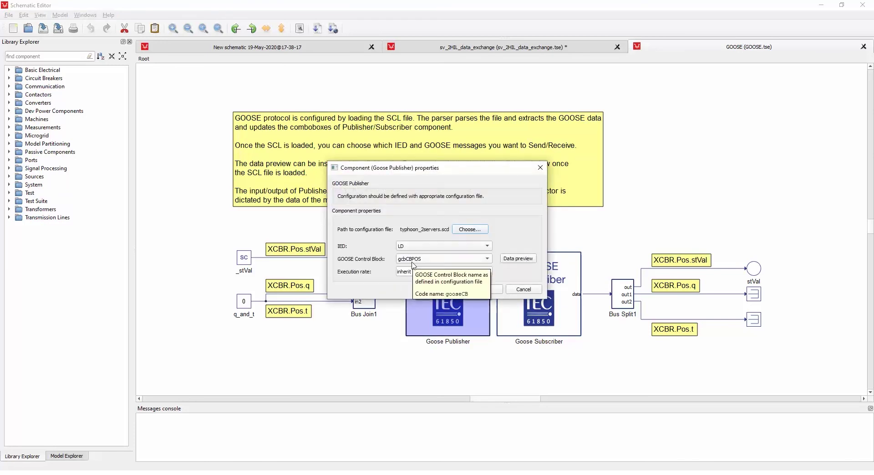
pyautogui.click(524, 290)
pyautogui.doubleClick(549, 286)
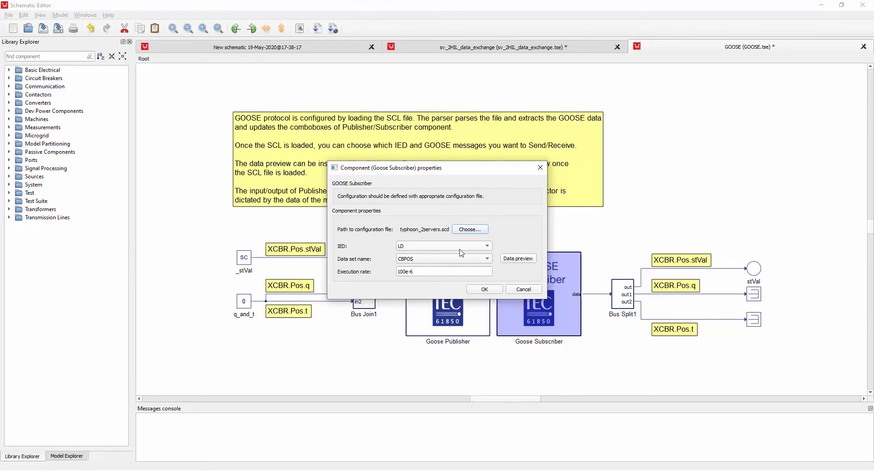
pyautogui.click(523, 290)
pyautogui.click(304, 335)
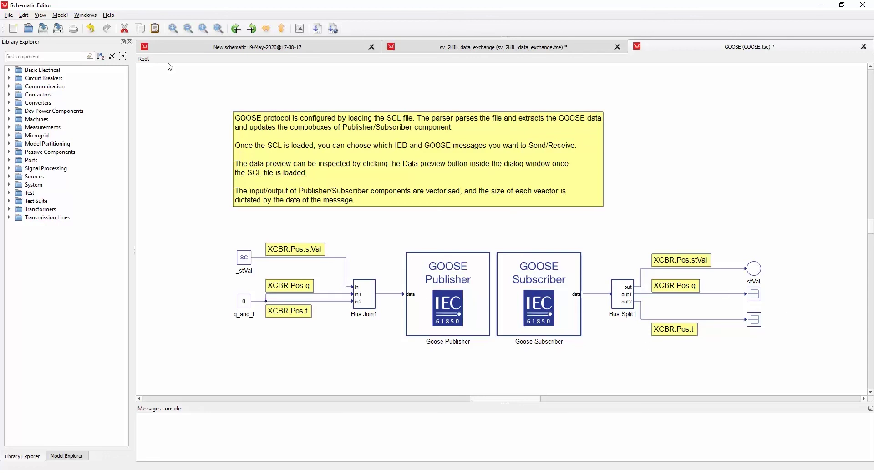
# - Open MMS Server.tse from communication > IEC 61850 MMS Server
pyautogui.click(27, 29)
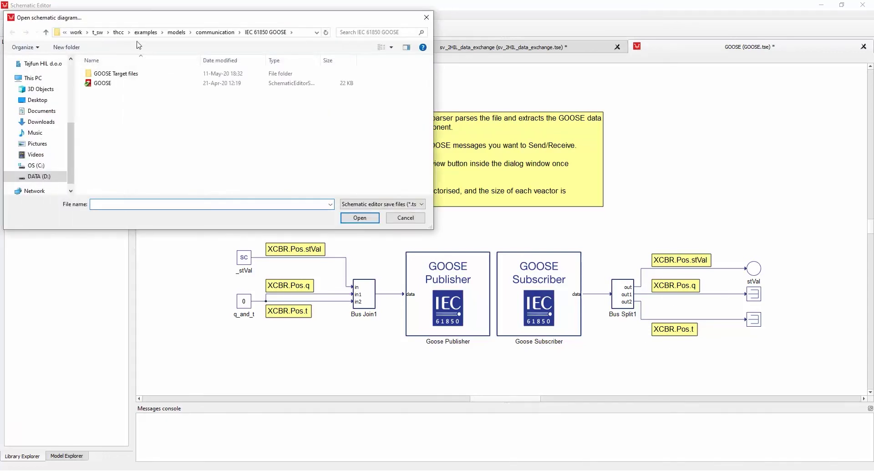
pyautogui.hotkey('alt', 'Up')
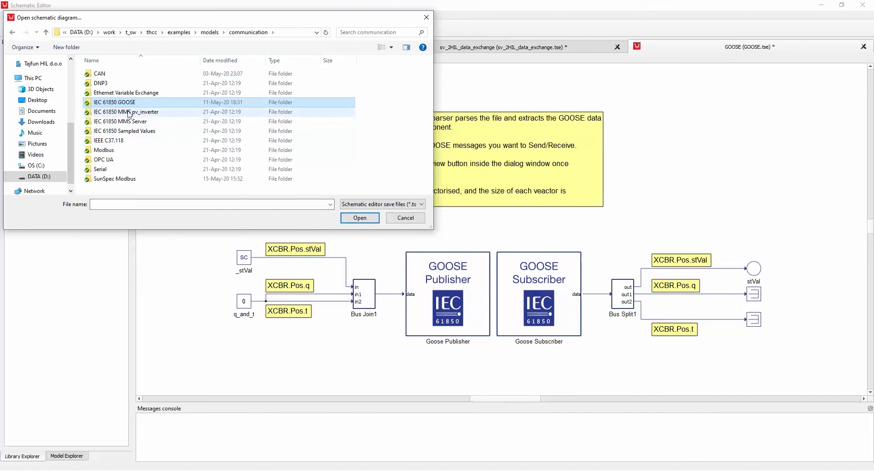
pyautogui.doubleClick(132, 126)
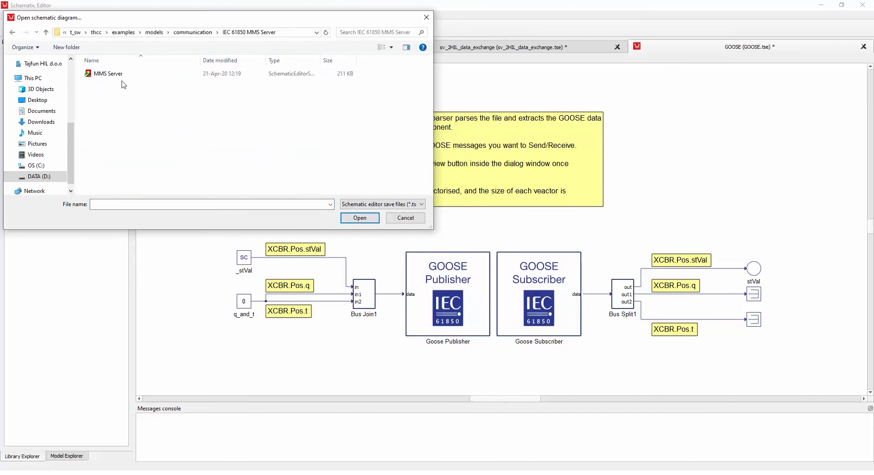
pyautogui.doubleClick(113, 75)
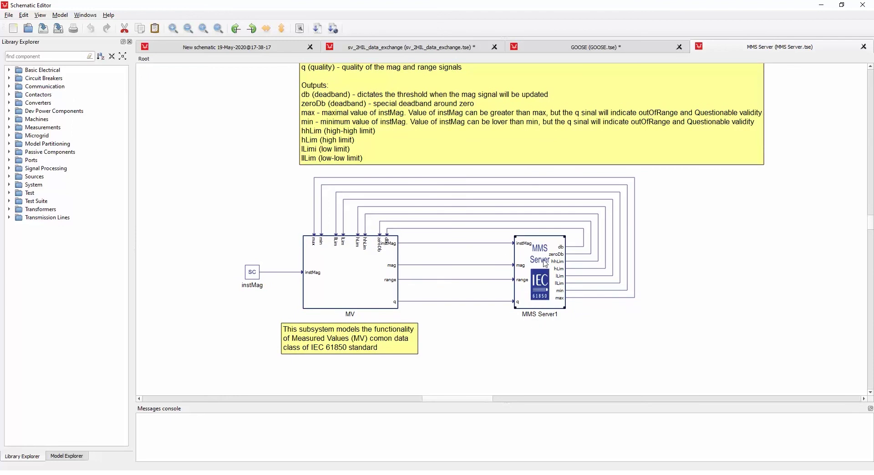
pyautogui.click(546, 264)
pyautogui.doubleClick(545, 264)
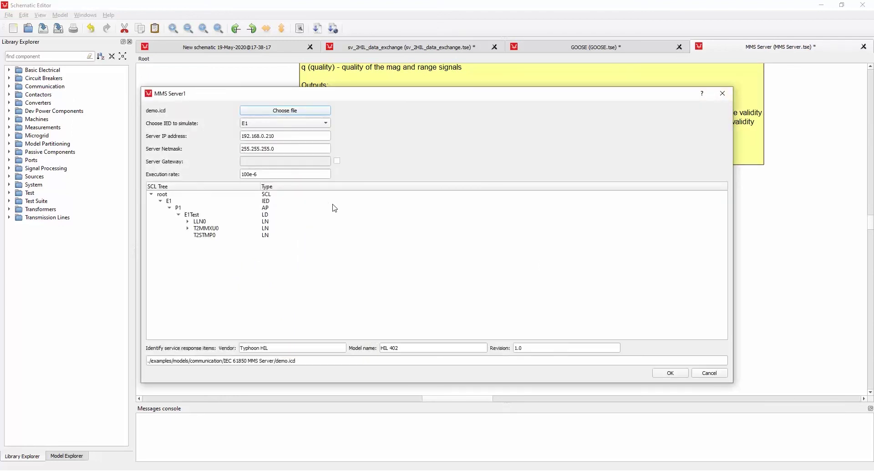
pyautogui.click(204, 222)
pyautogui.click(207, 229)
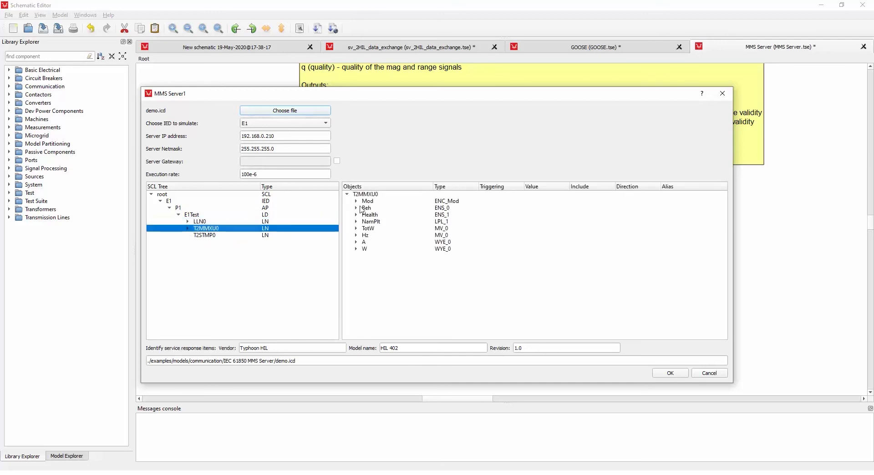
pyautogui.click(356, 201)
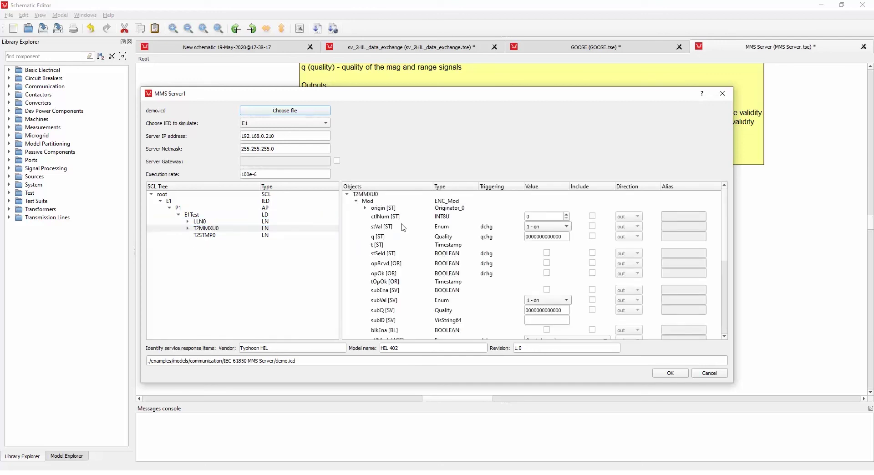
pyautogui.click(356, 201)
pyautogui.click(357, 209)
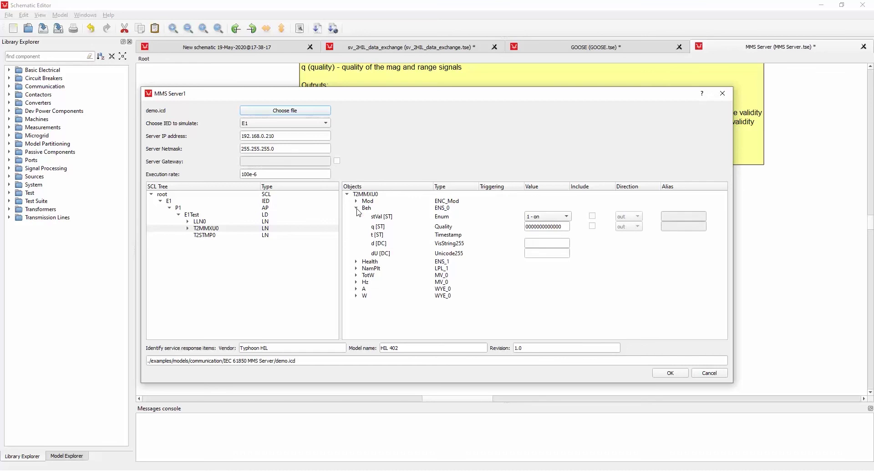
pyautogui.click(357, 276)
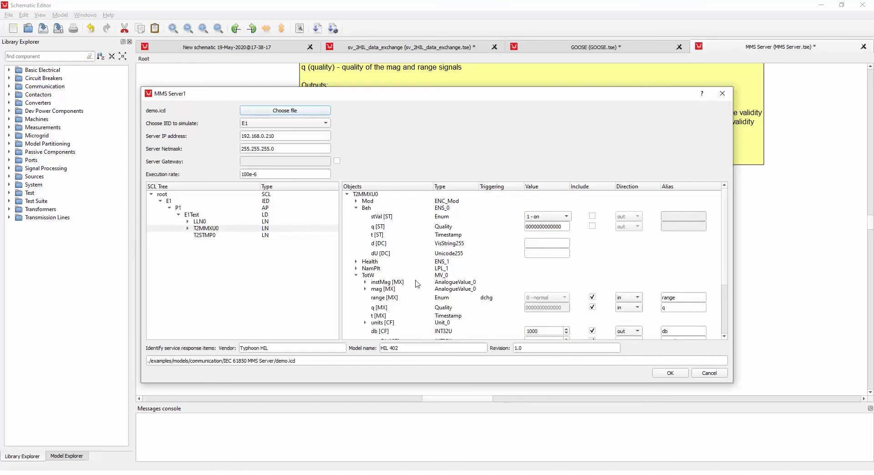
pyautogui.scroll(-2, 417, 284)
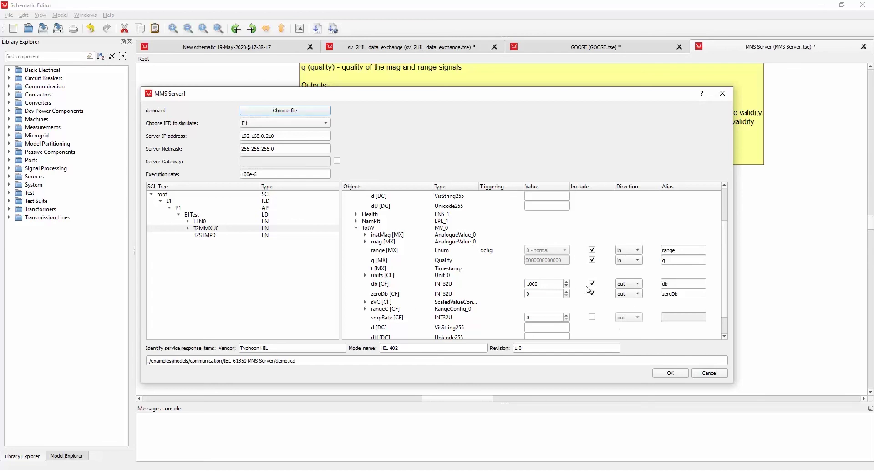
pyautogui.scroll(-1, 616, 253)
pyautogui.click(708, 373)
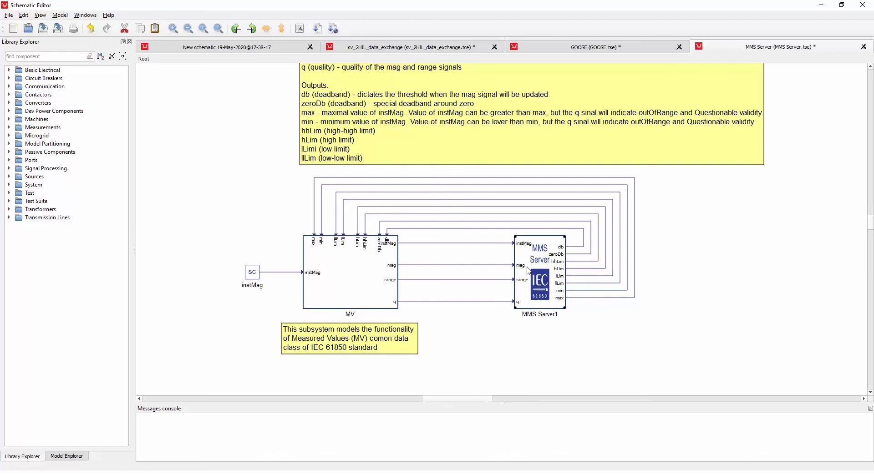
# - Select MMS Server1, then open the MV subsystem block to view its contents
pyautogui.click(528, 308)
pyautogui.doubleClick(366, 276)
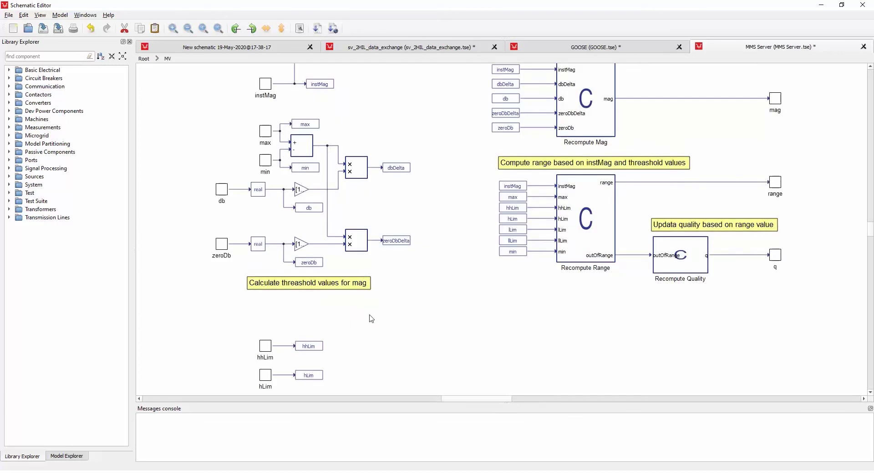